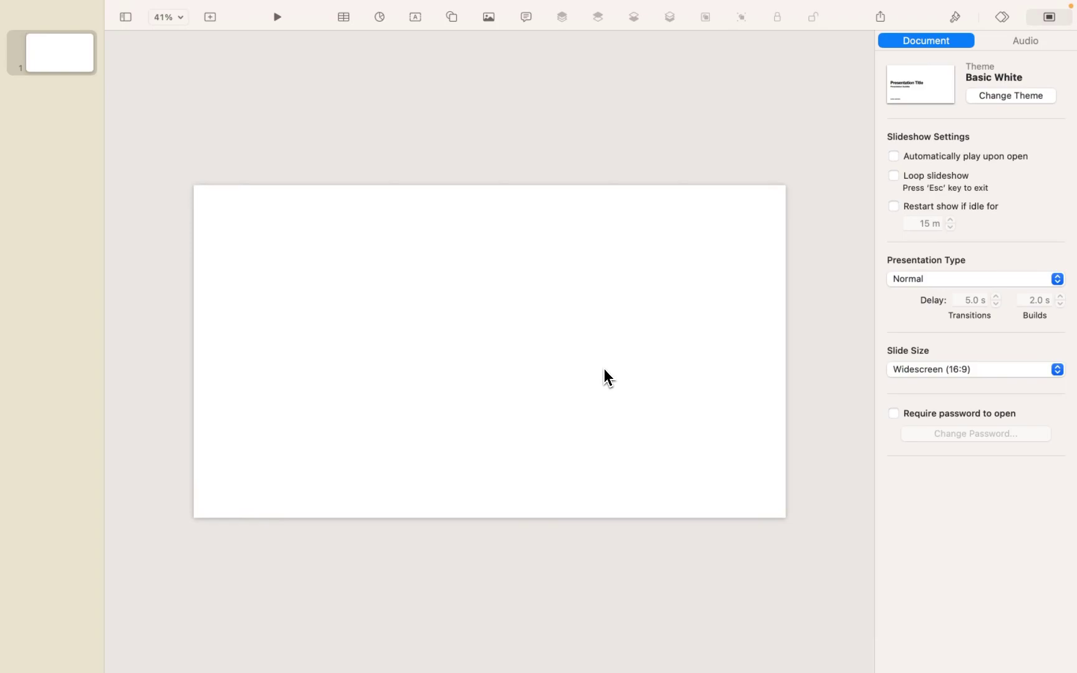
Step: Browse the shape library's Food category to find the tomato shape
left_click(453, 20)
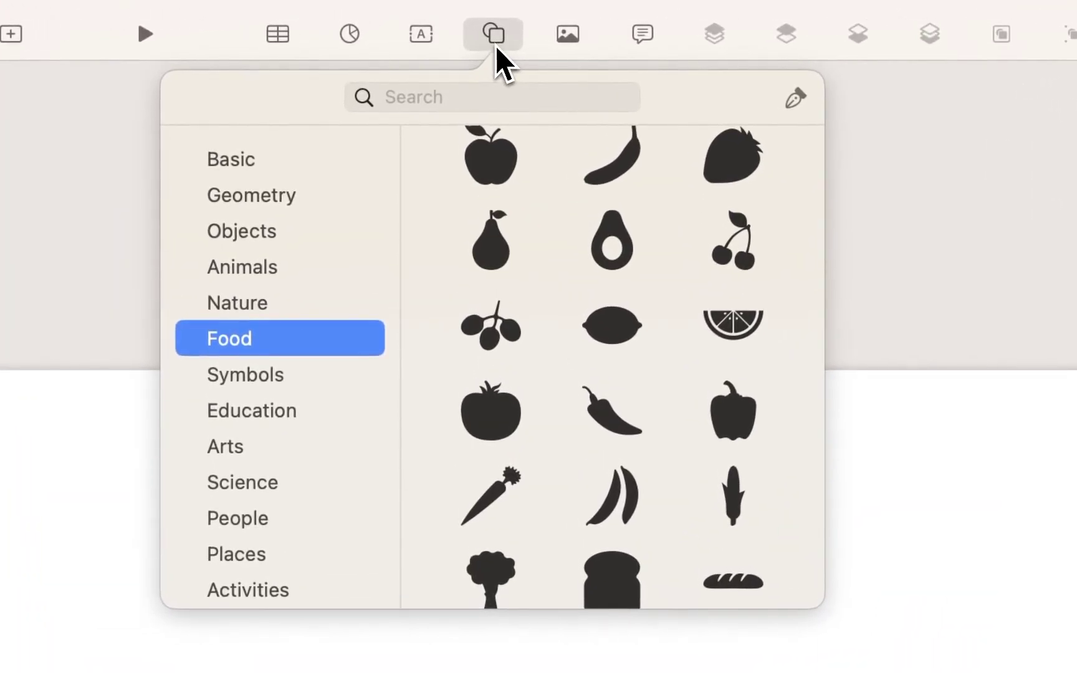
scroll(585, 344, "down", 5)
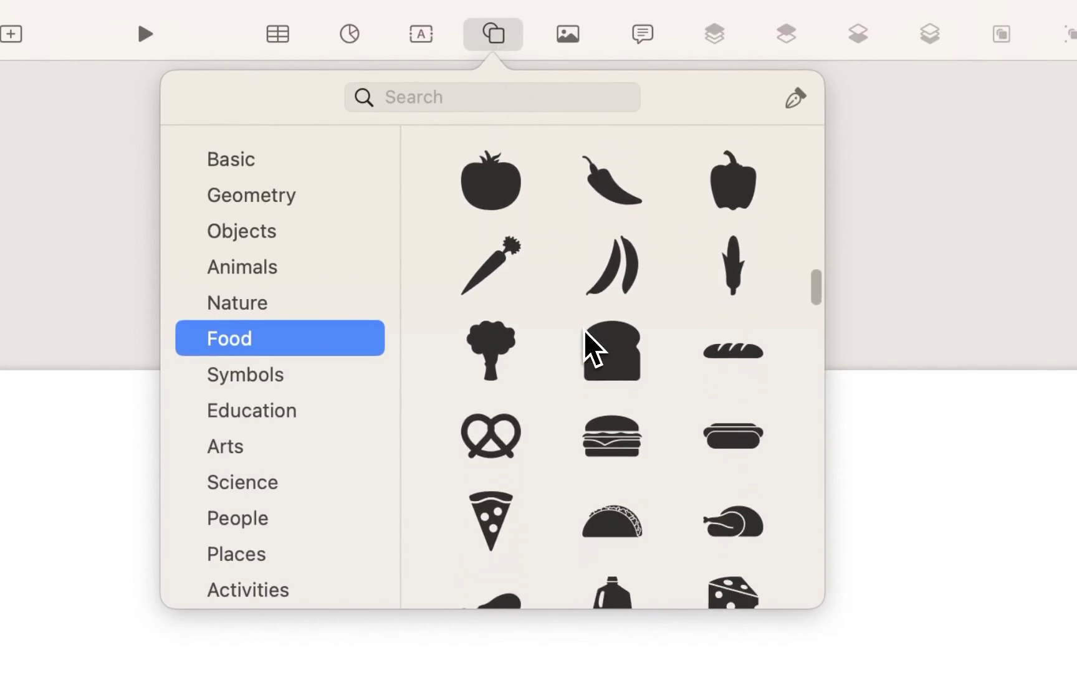
scroll(589, 346, "up", 5)
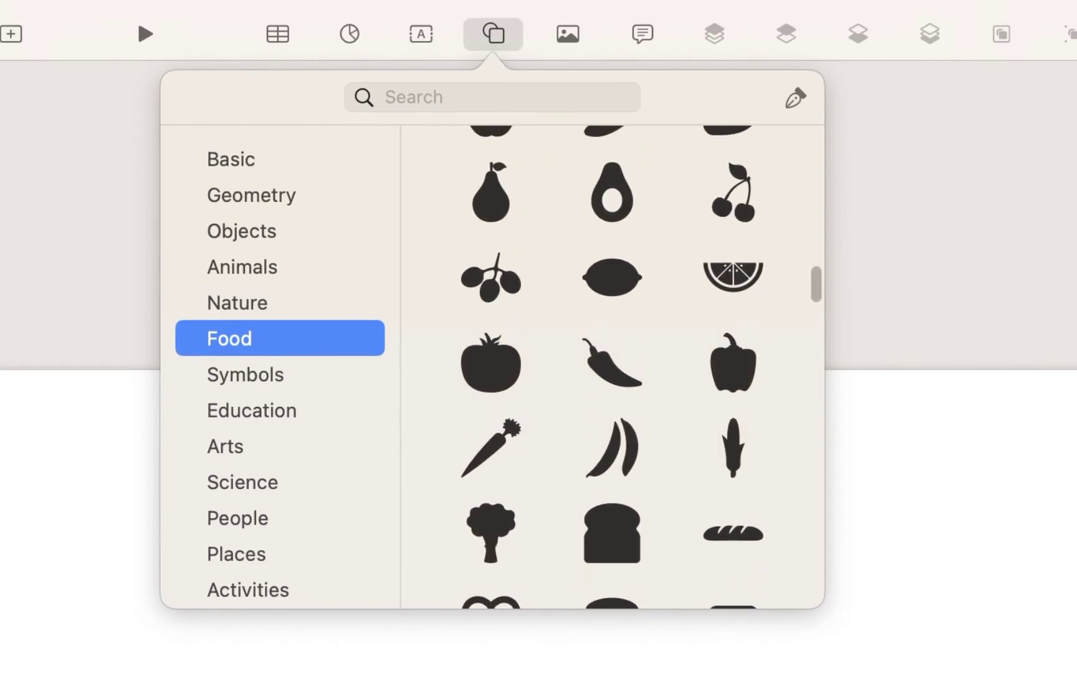
Step: Insert the tomato shape, enlarge it to 836 pt, and centre it on the slide
left_click(501, 379)
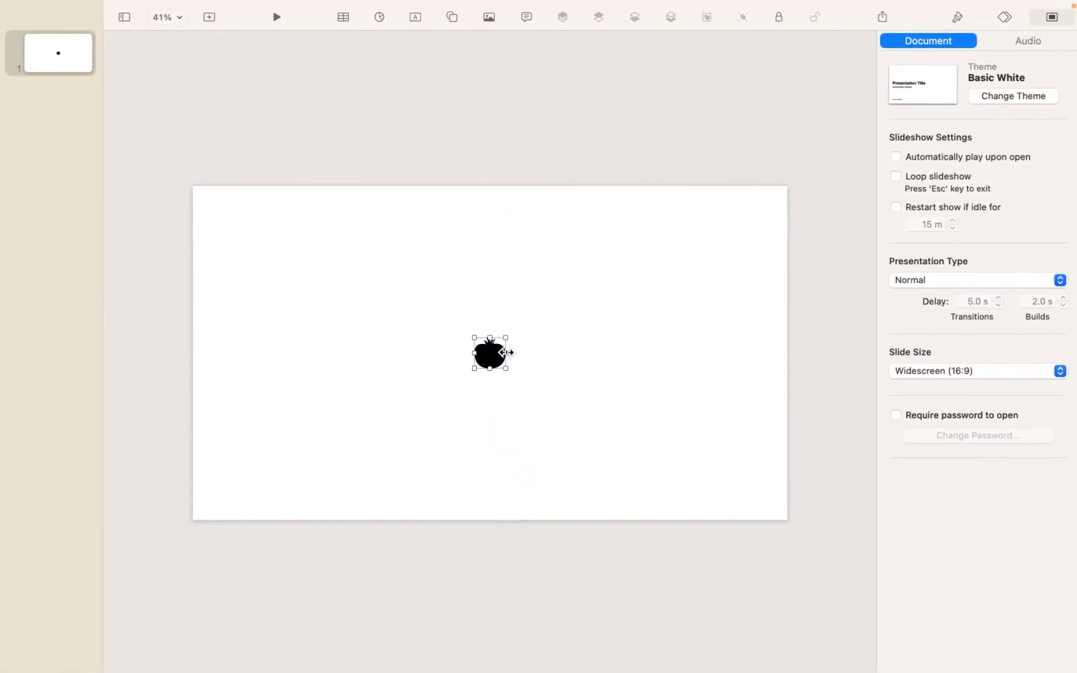
left_click_drag(507, 354, 732, 352)
left_click_drag(661, 373, 543, 379)
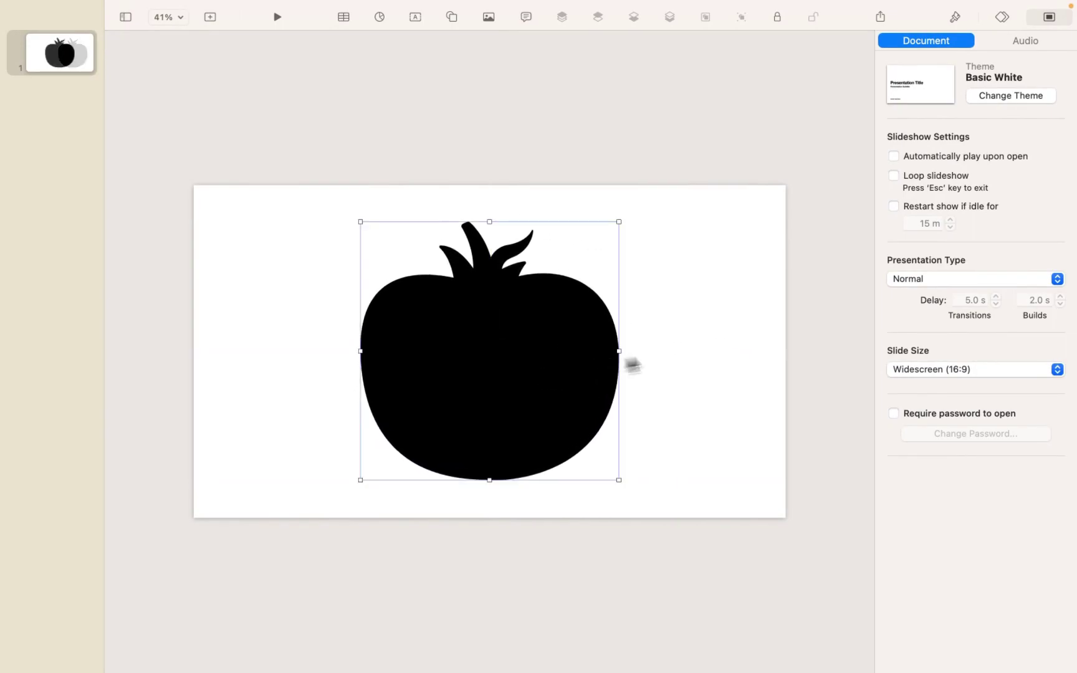
left_click(703, 359)
left_click(586, 370)
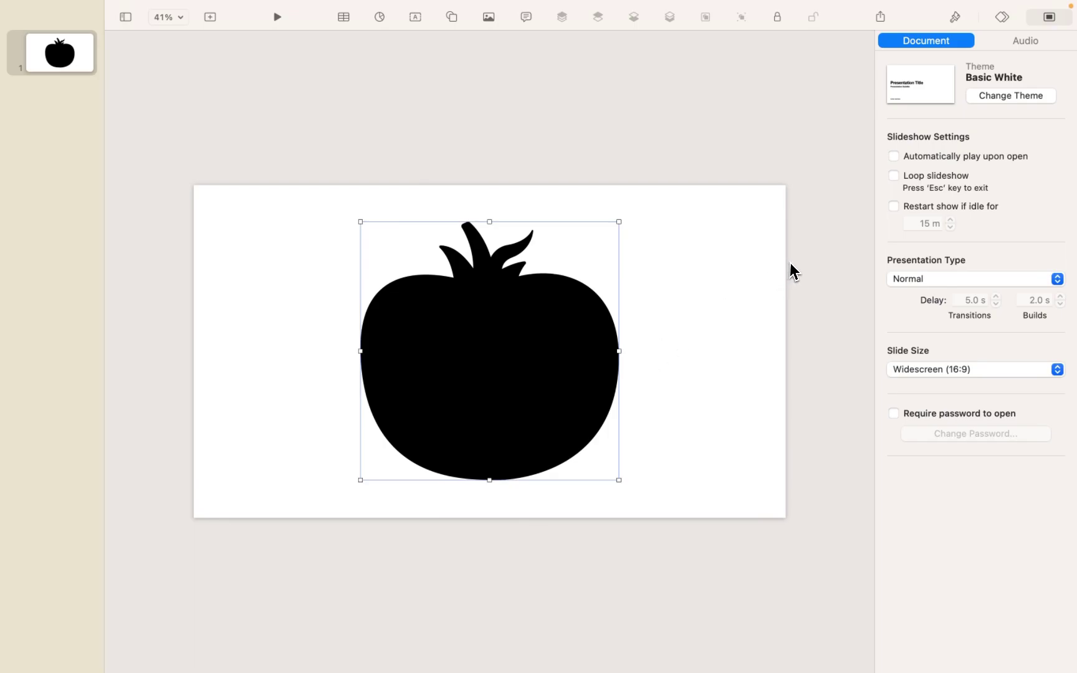
Step: Fill the tomato red instead of black
left_click(958, 20)
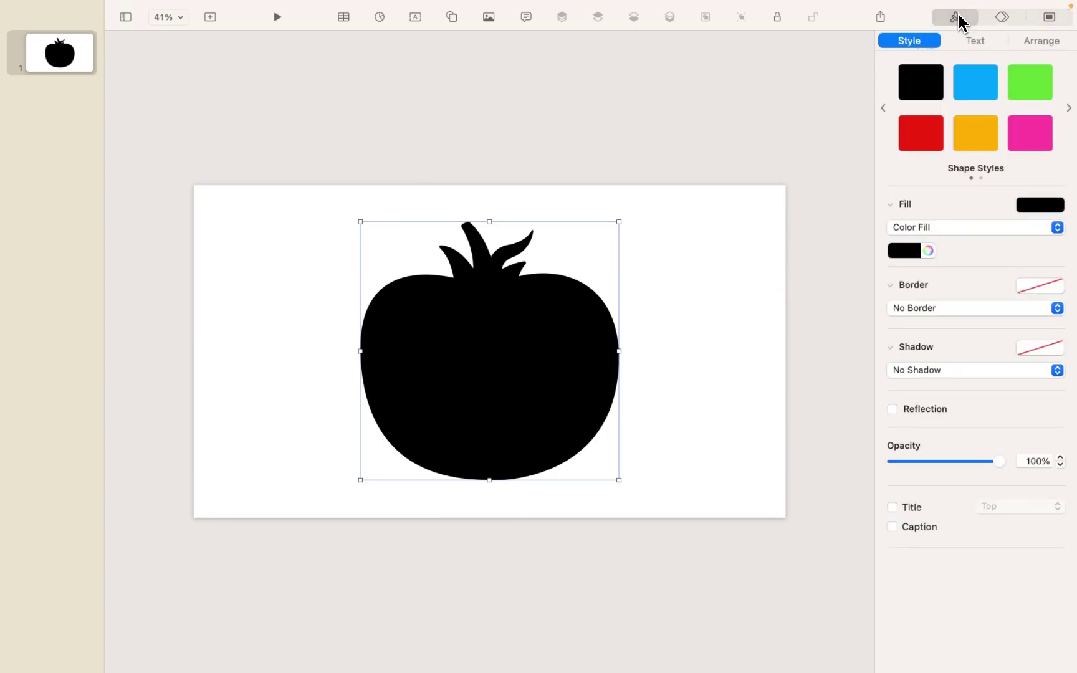
left_click(911, 252)
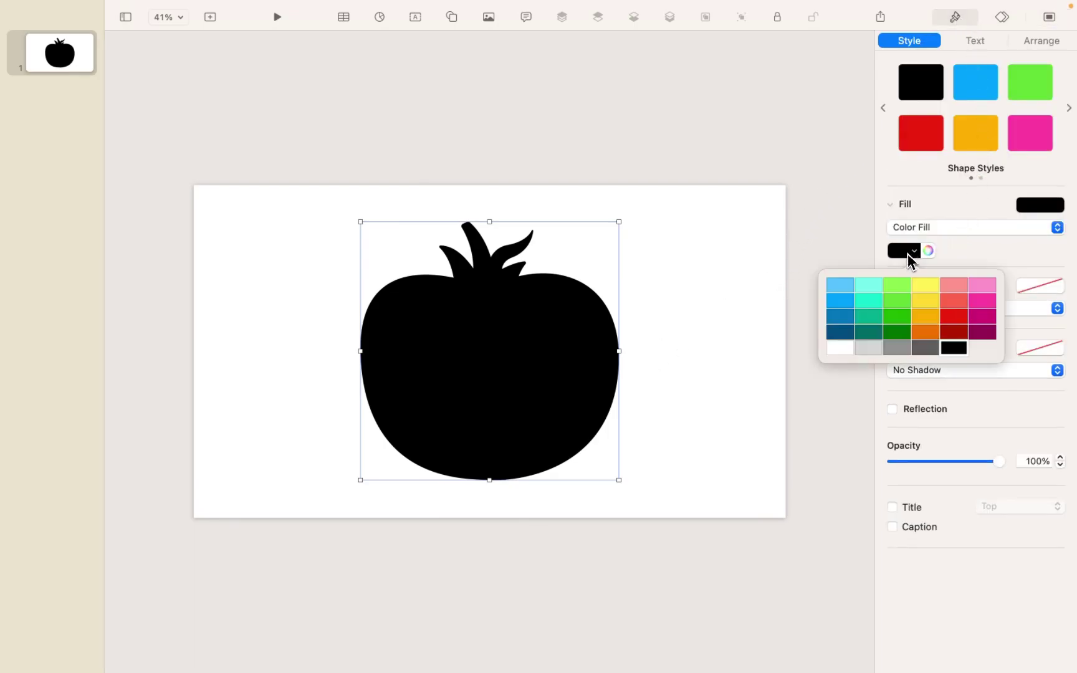
left_click(953, 317)
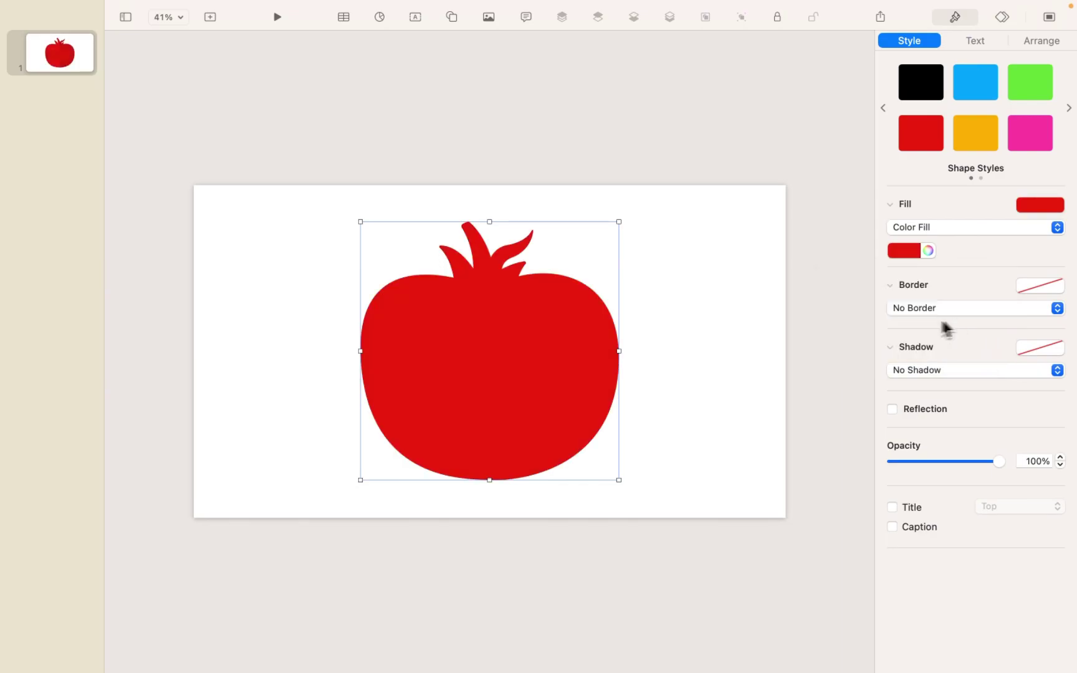
left_click(800, 331)
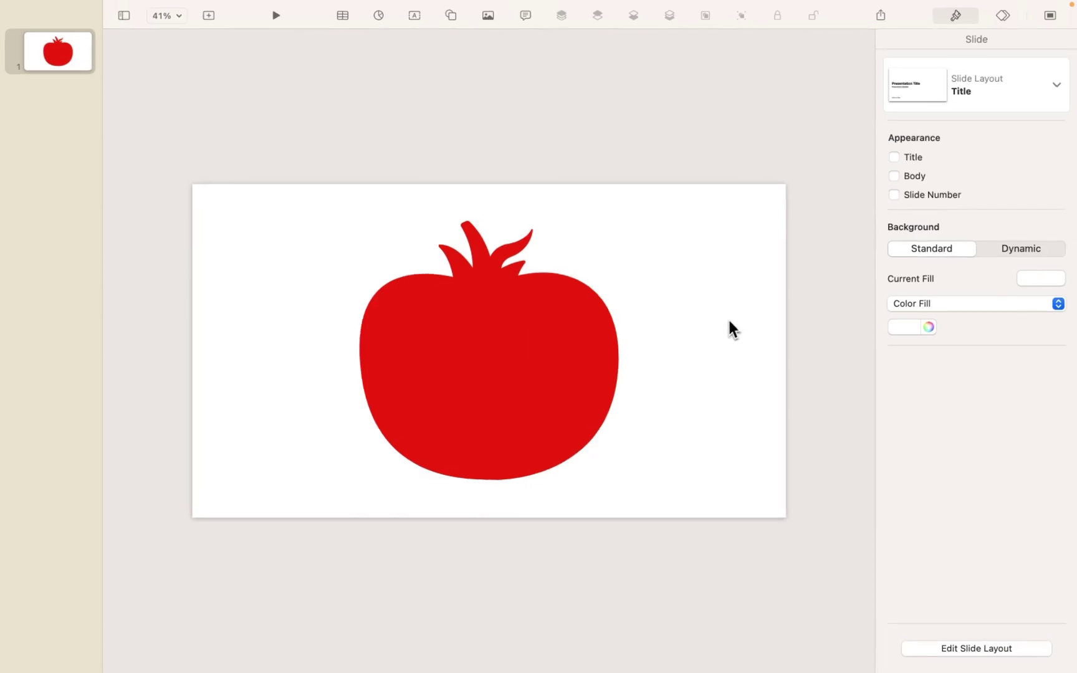
left_click(575, 338)
right_click(569, 331)
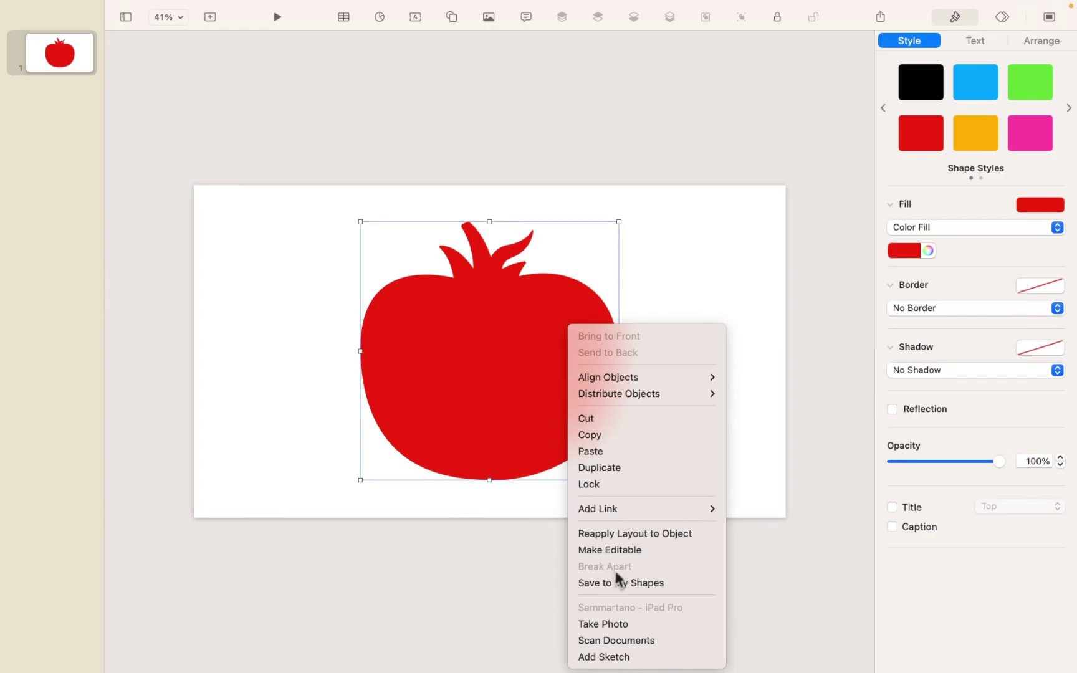
left_click(756, 485)
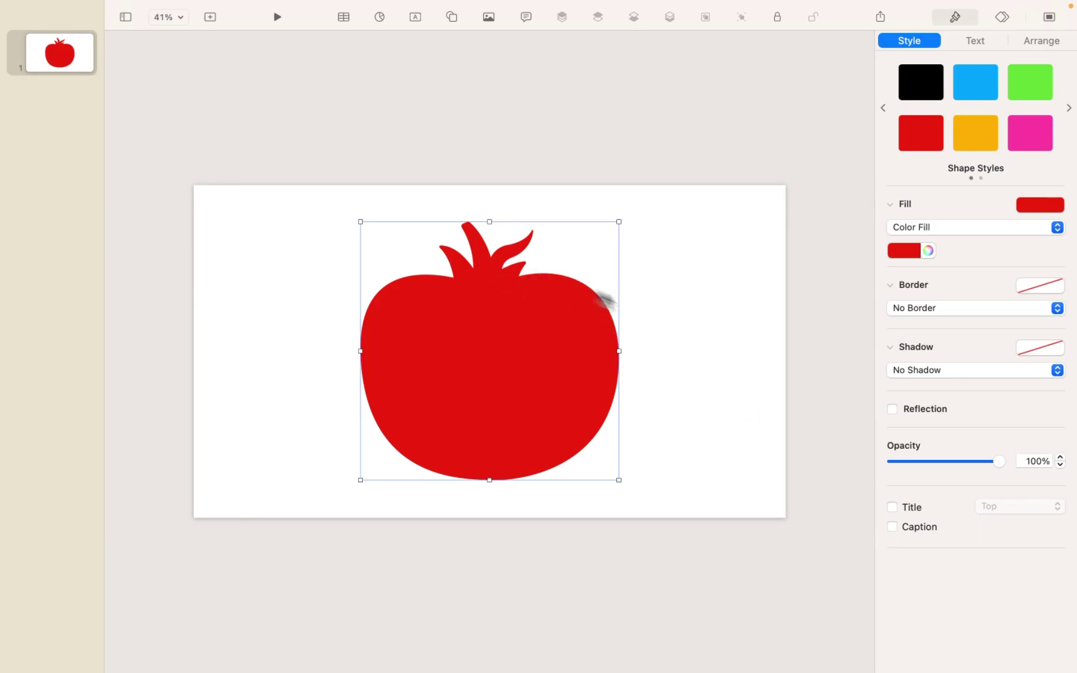
Step: Move the tomato to the left half and Option-drag a duplicate onto the right half
left_click(697, 373)
left_click_drag(597, 374, 442, 382)
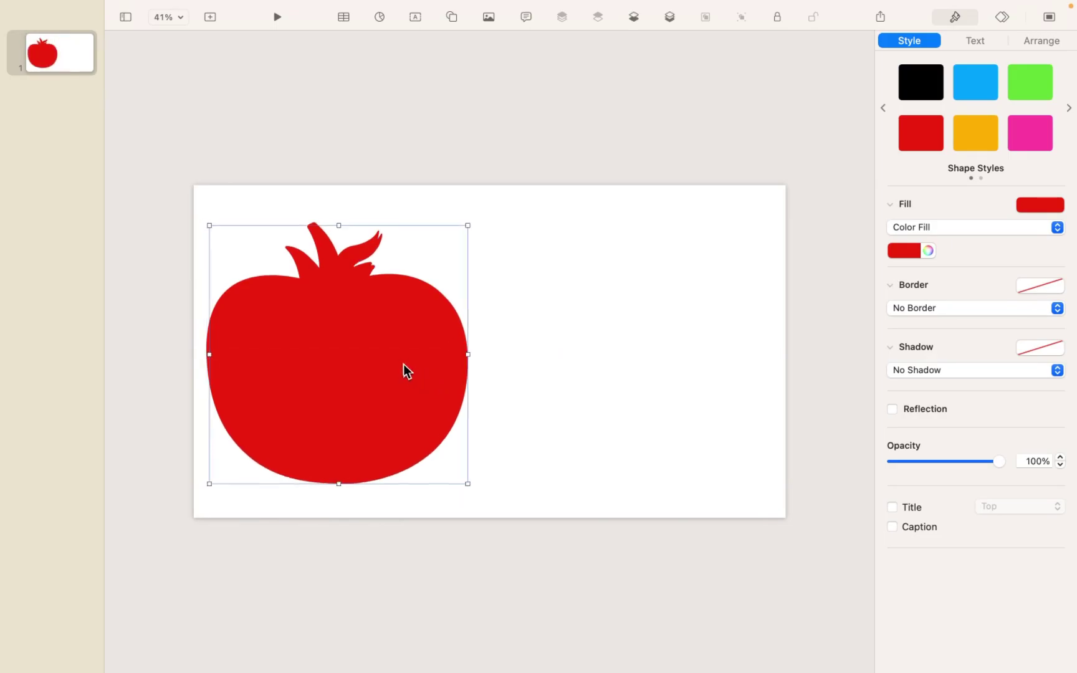
left_click_drag(406, 370, 705, 355)
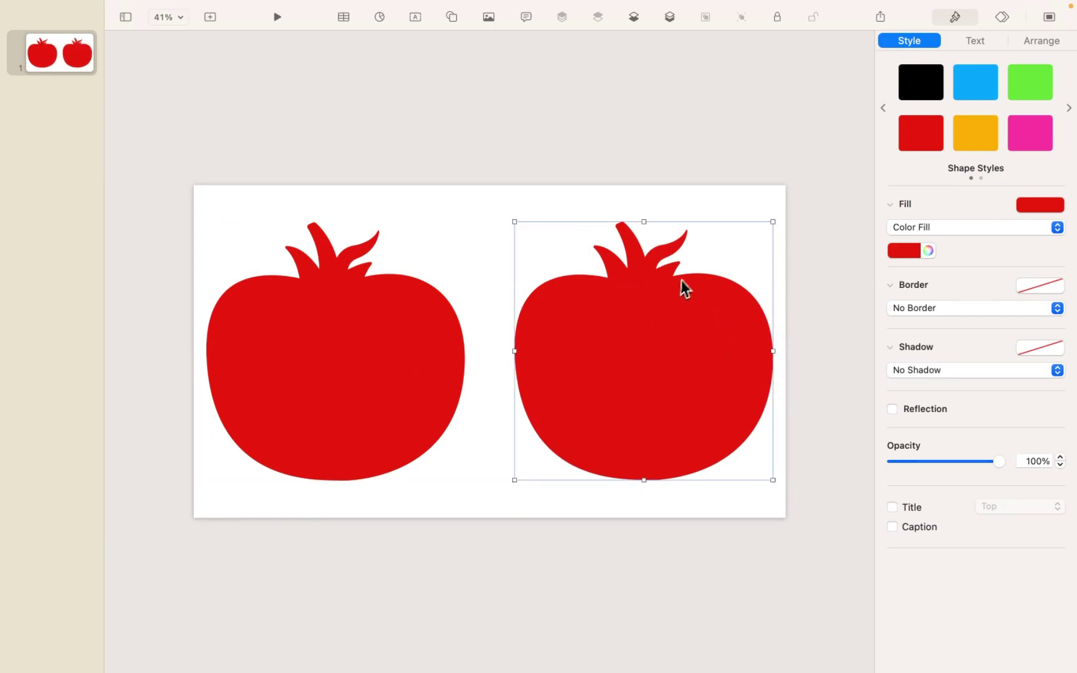
left_click(670, 174)
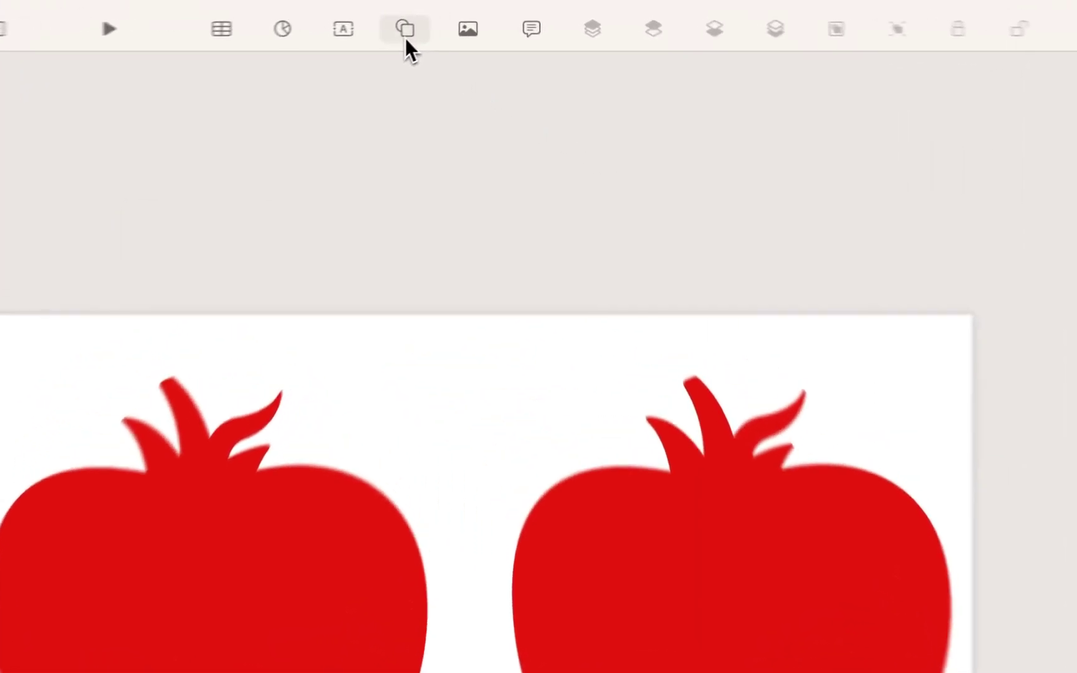
Step: Start a pen outline around the right tomato's leaves, placing points along their left and base
left_click(404, 38)
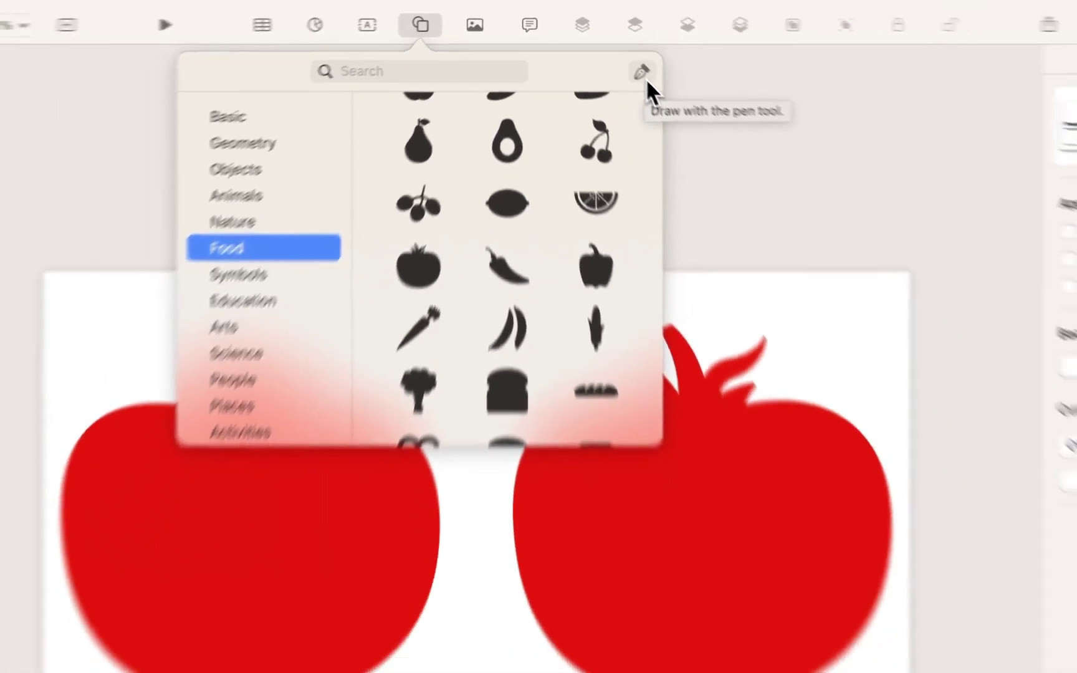
left_click(643, 73)
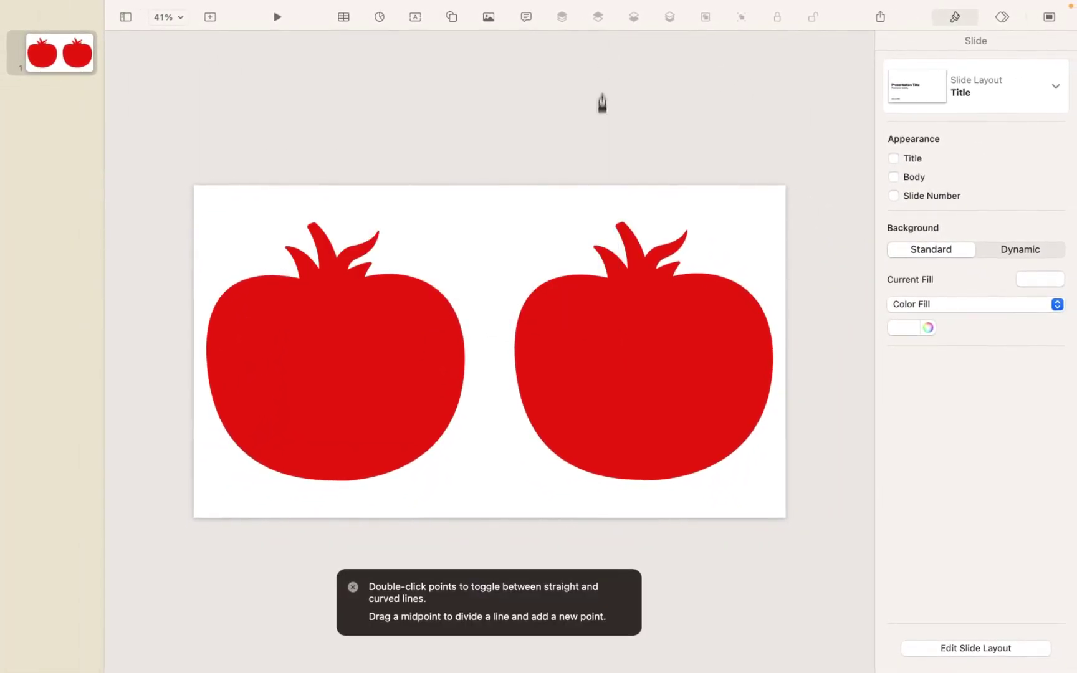
left_click(602, 209)
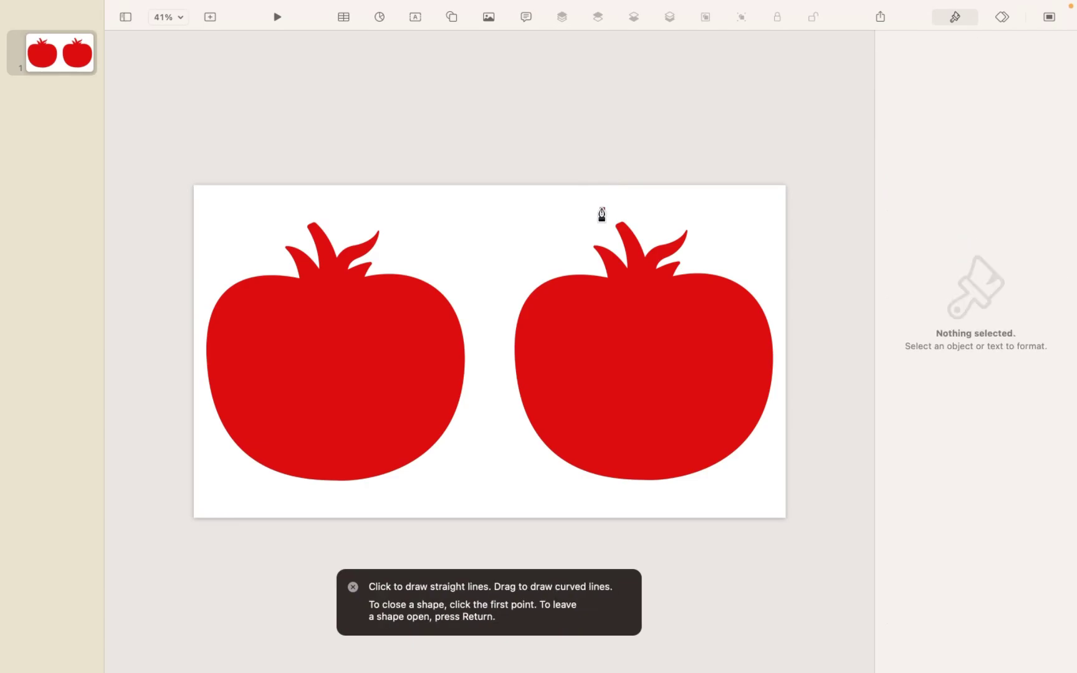
left_click(578, 255)
left_click(602, 273)
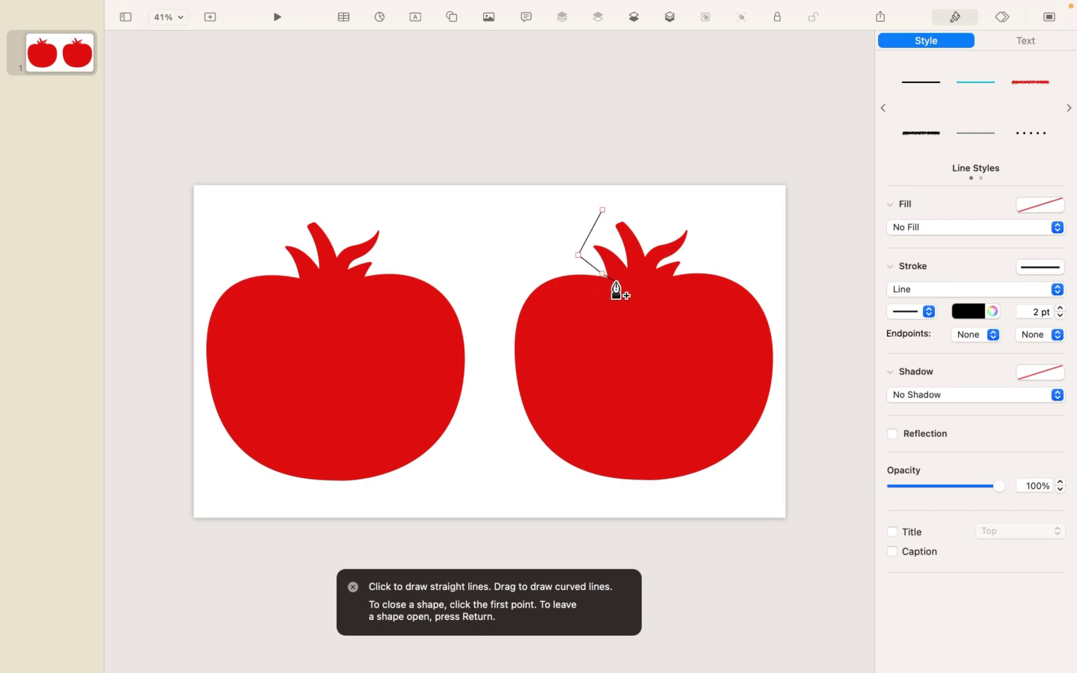
left_click(617, 282)
left_click(668, 283)
Step: Finish the six-sided outline around the leaves and close it on its starting point
left_click(684, 266)
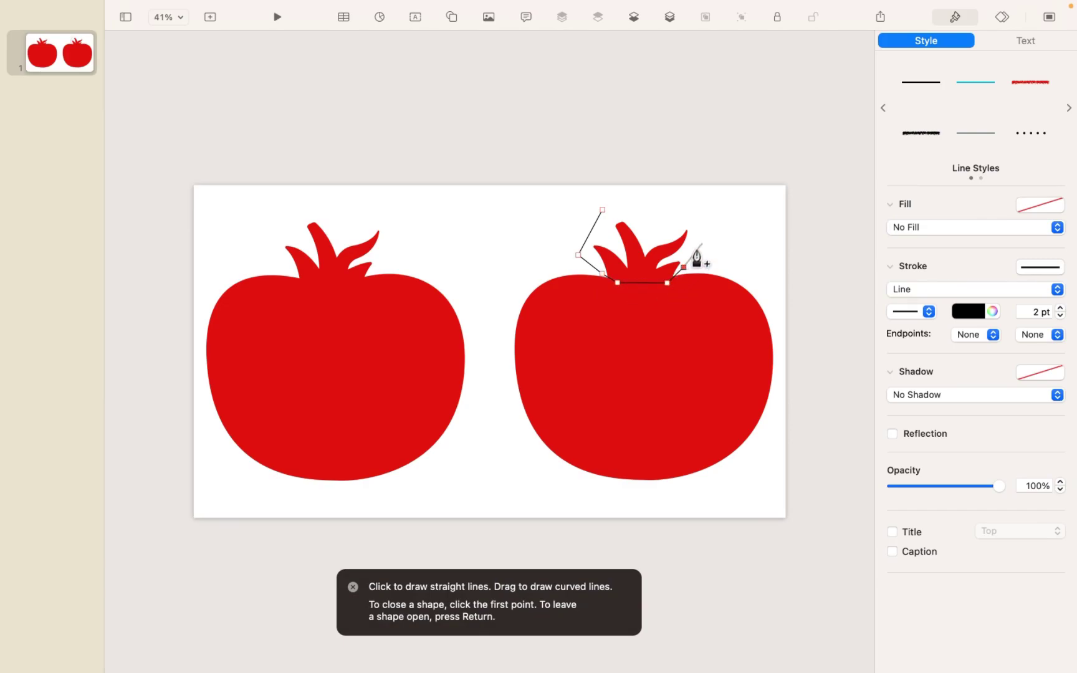
left_click(709, 235)
left_click(684, 206)
left_click(604, 211)
left_click(637, 187)
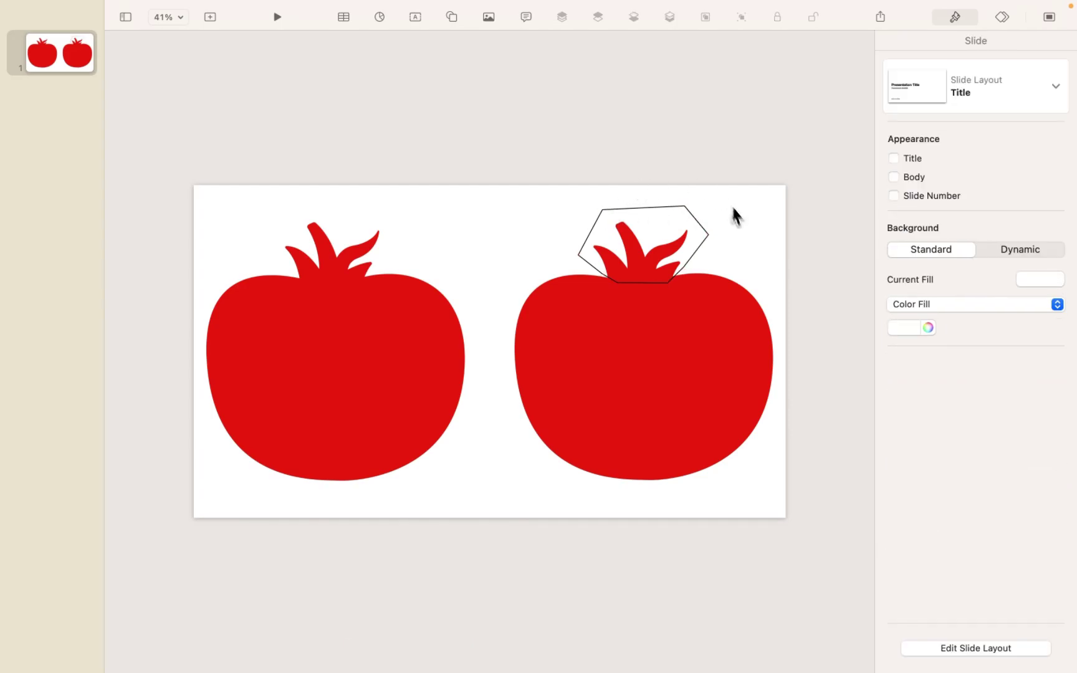
left_click(697, 253)
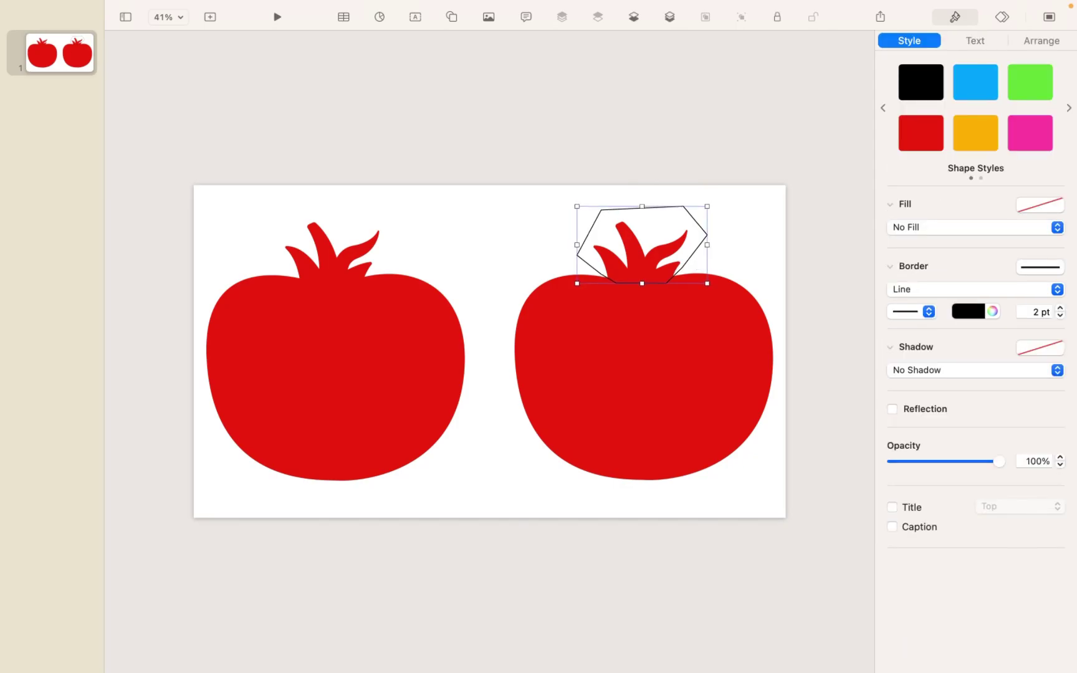
left_click(779, 229)
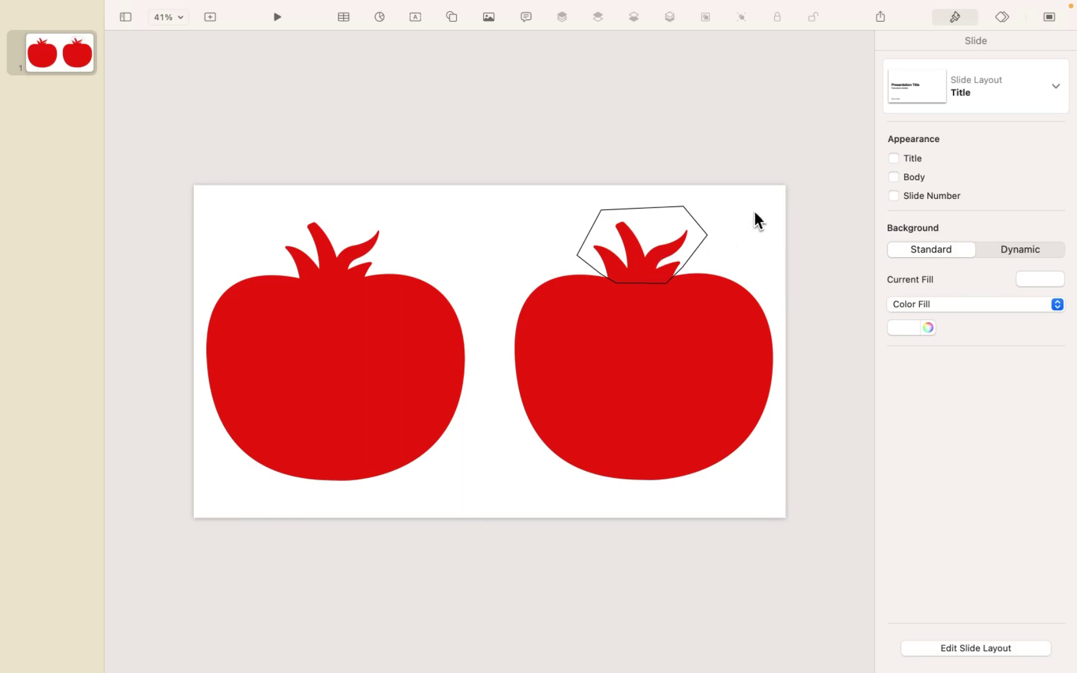
Step: Intersect the right tomato with the outline, leaving a 305 × 200 pt leafy stem
left_click_drag(760, 207, 659, 329)
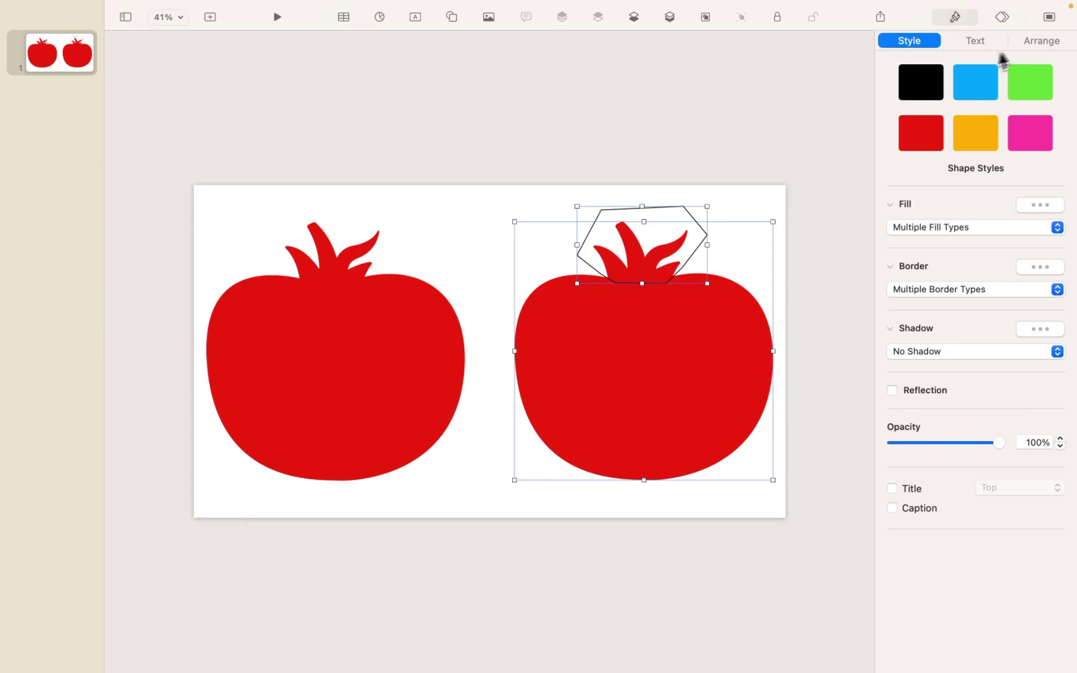
left_click(1044, 45)
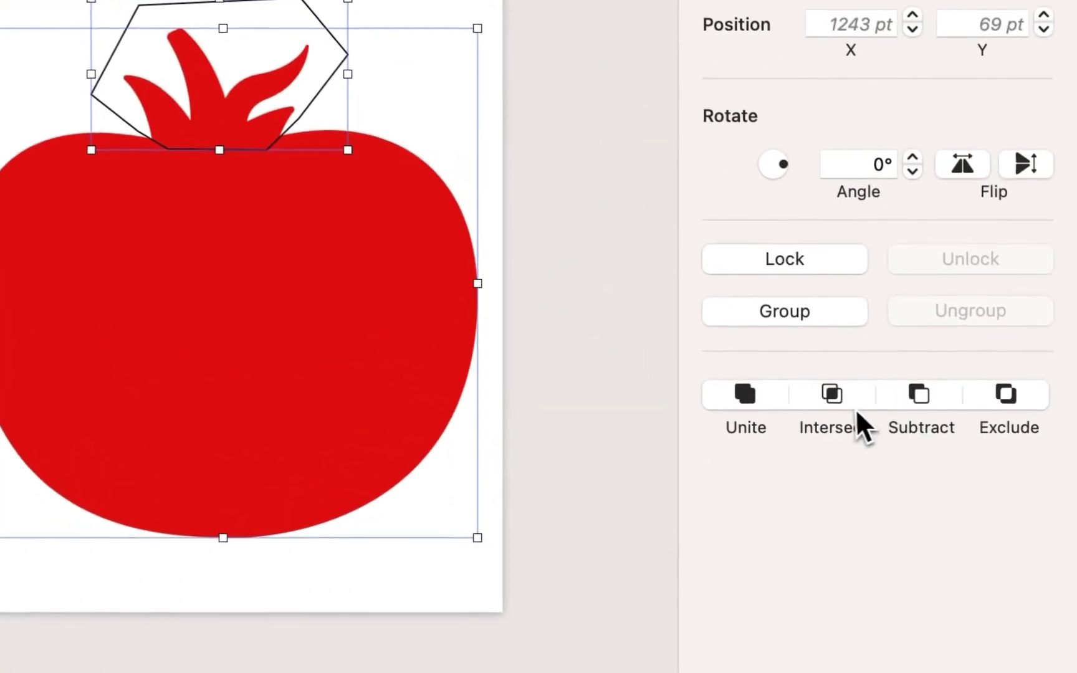
left_click(957, 410)
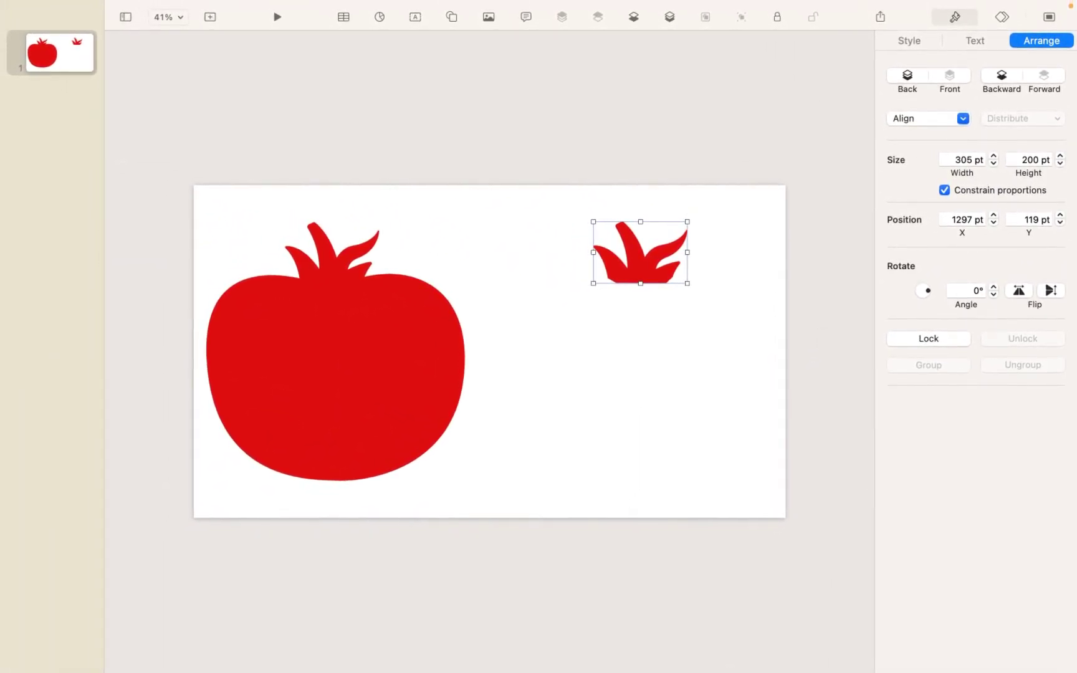
Step: Move the cut-out stem aside and fill it green
left_click(819, 331)
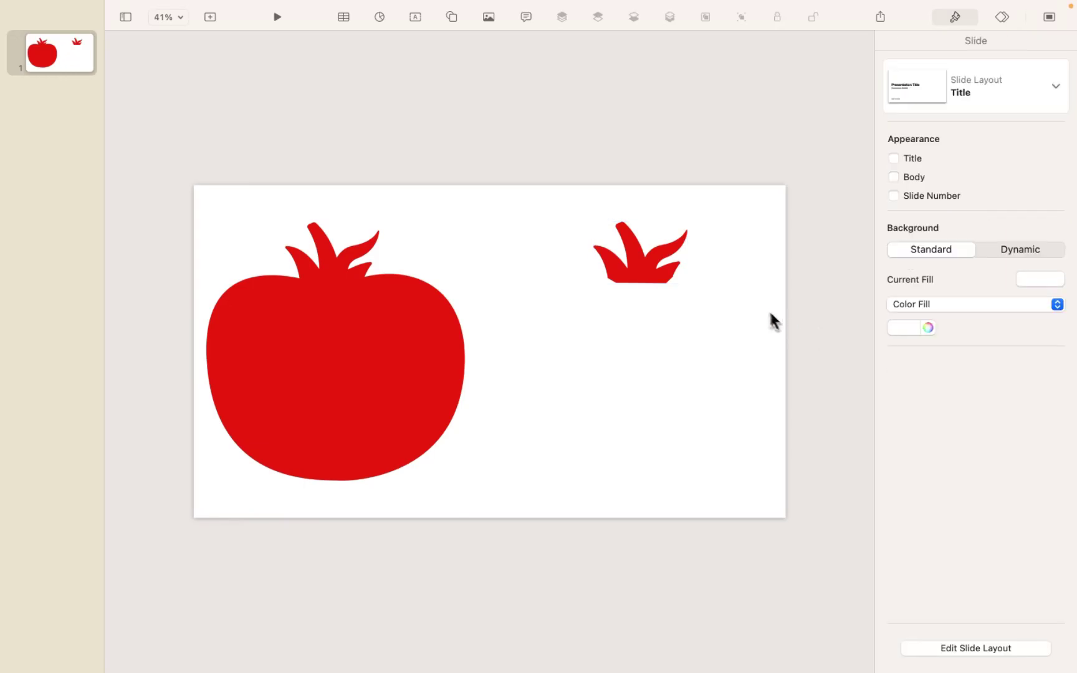
left_click_drag(676, 283, 587, 282)
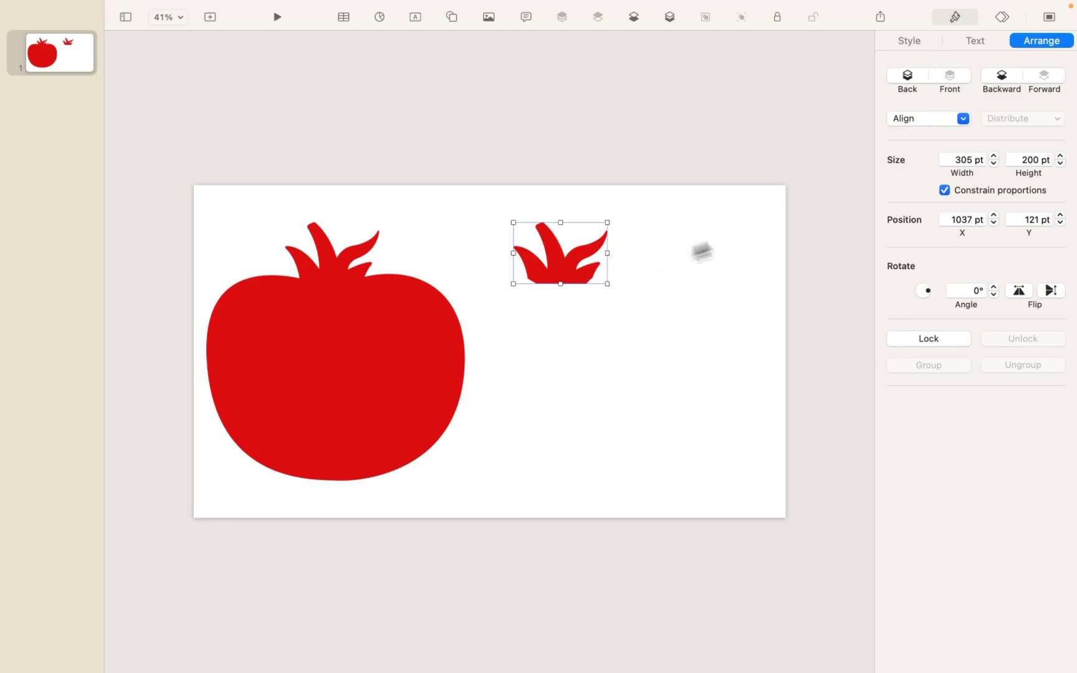
left_click(904, 43)
left_click(908, 253)
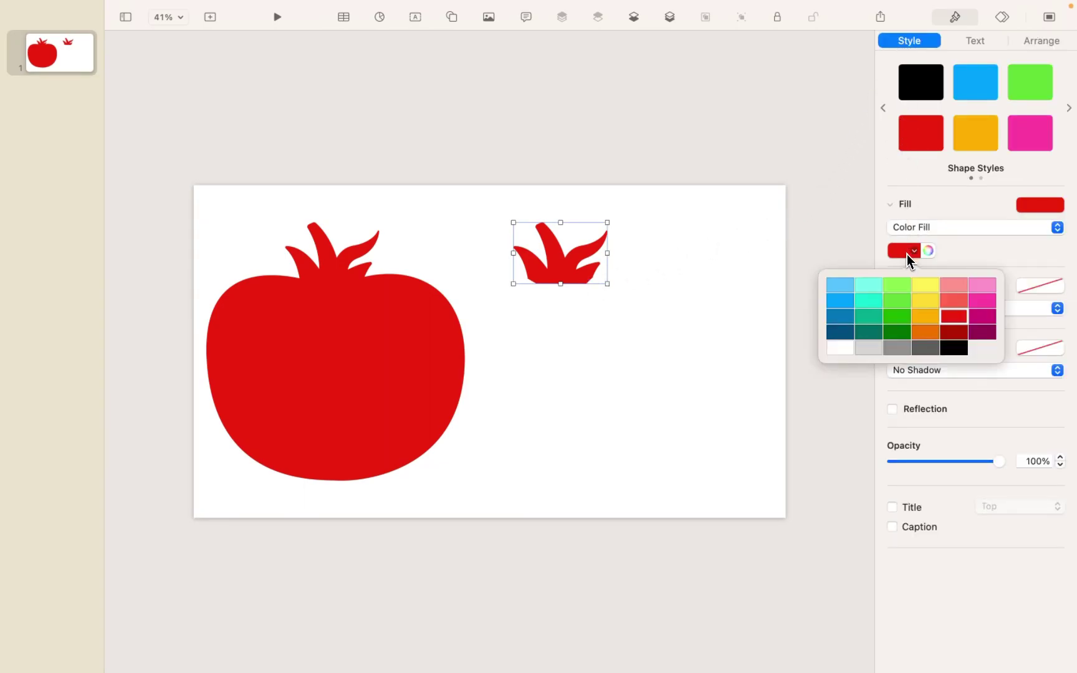
left_click(898, 302)
left_click(780, 319)
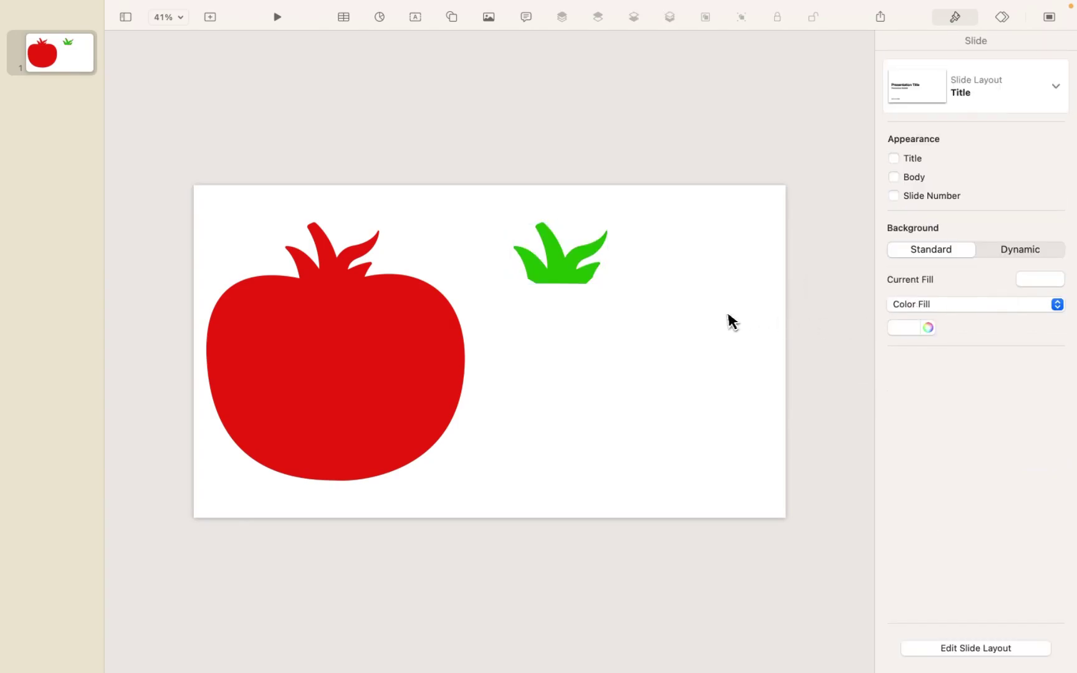
Step: Fit the green stem onto the tomato's top and centre both on the slide
left_click_drag(583, 279, 354, 276)
key("Right")
key("Right")
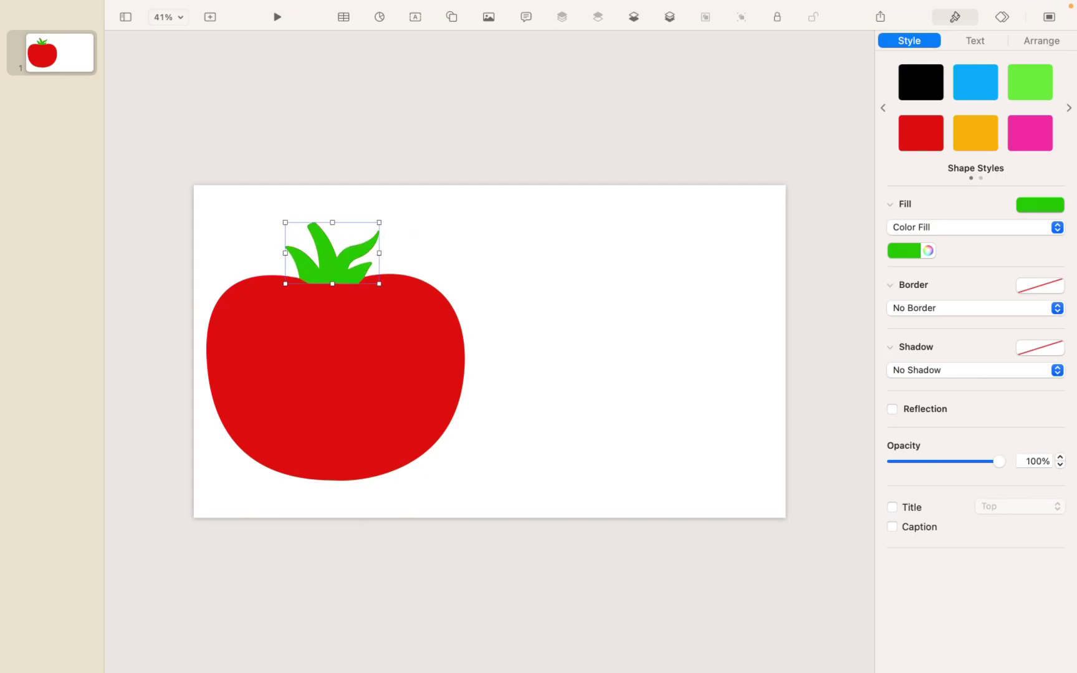
left_click(468, 248)
left_click_drag(468, 248, 485, 321)
left_click(702, 320)
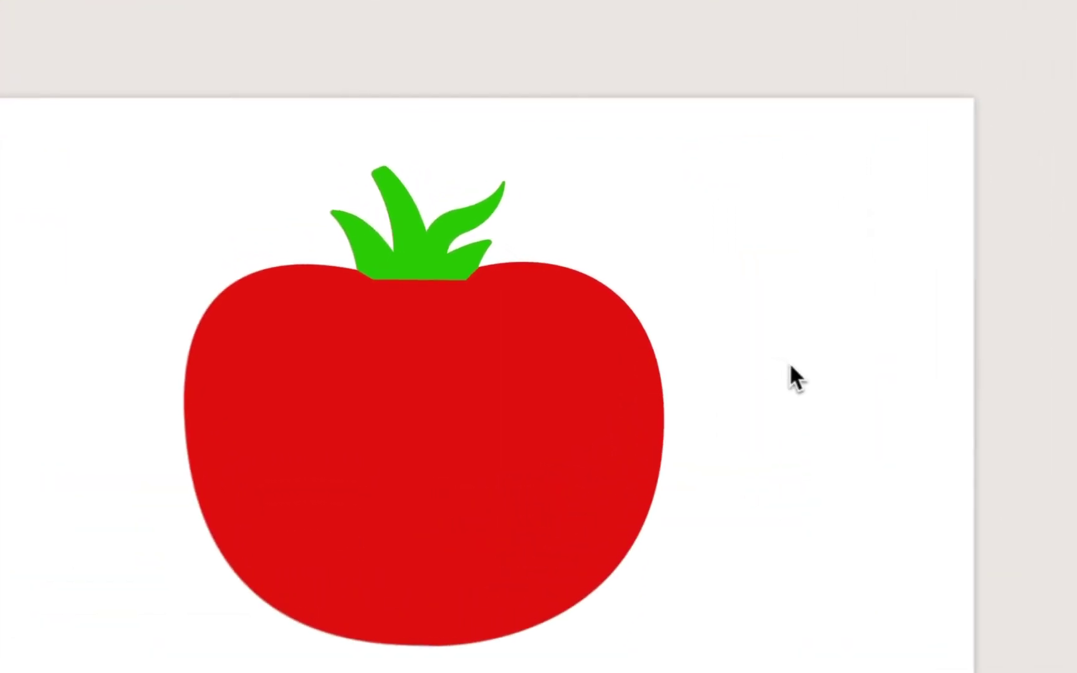
left_click(609, 357)
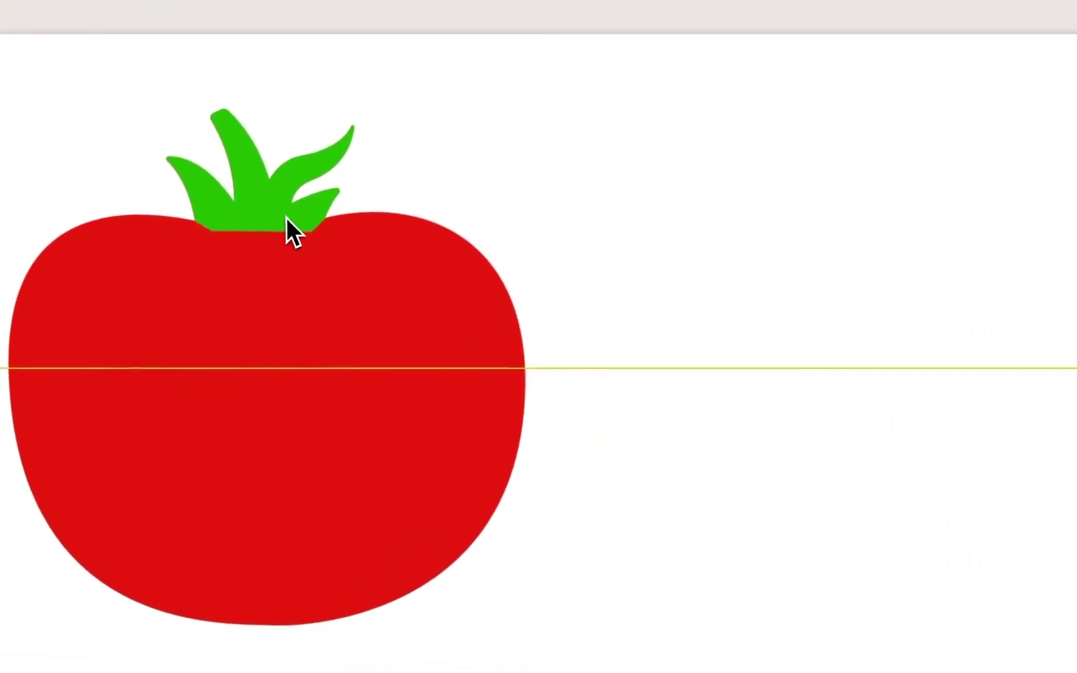
Step: Duplicate the red tomato with Cmd+D, place the copy to the right, and pick the pen Draw tool
left_click(286, 218)
left_click(769, 257)
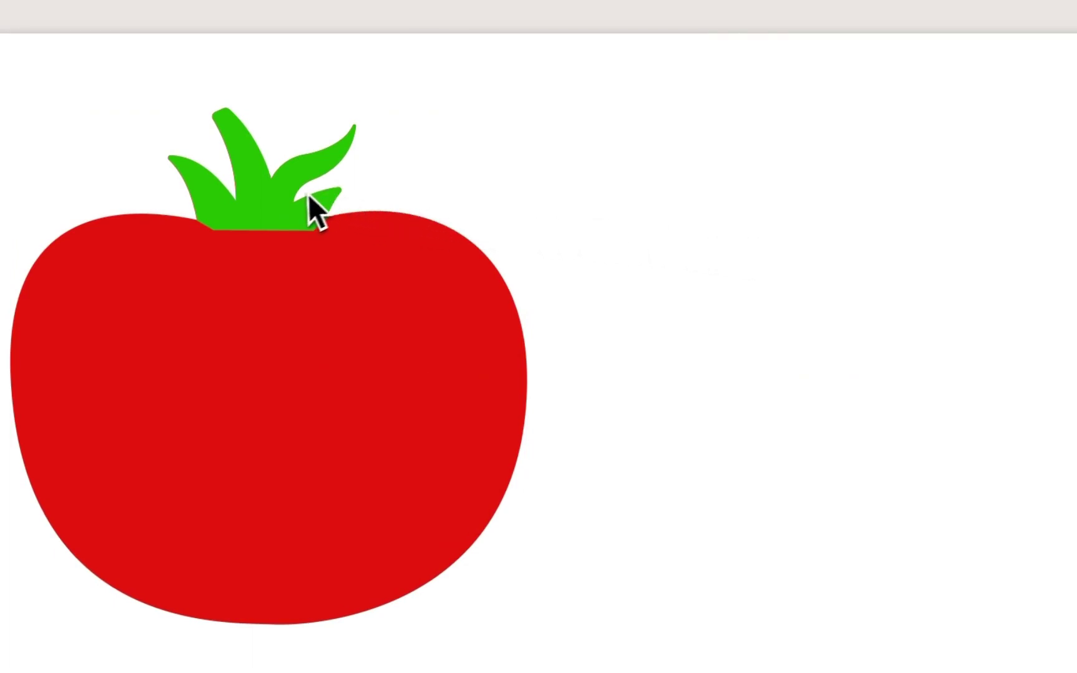
left_click(290, 346)
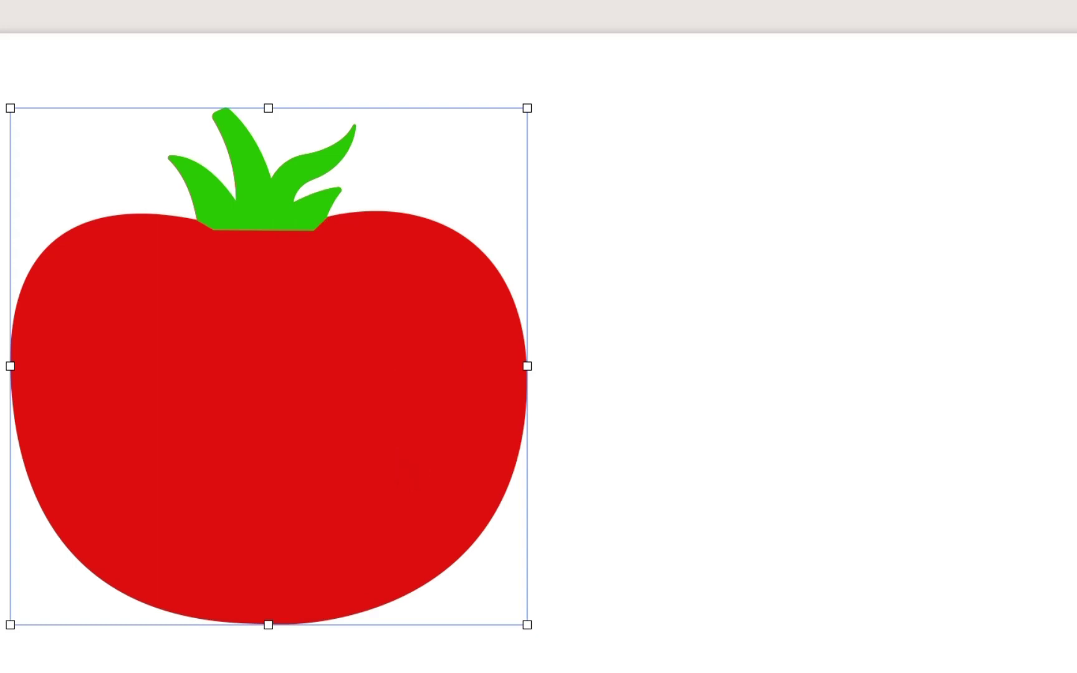
key("super+d")
left_click_drag(394, 446, 897, 384)
left_click_drag(569, 489, 565, 491)
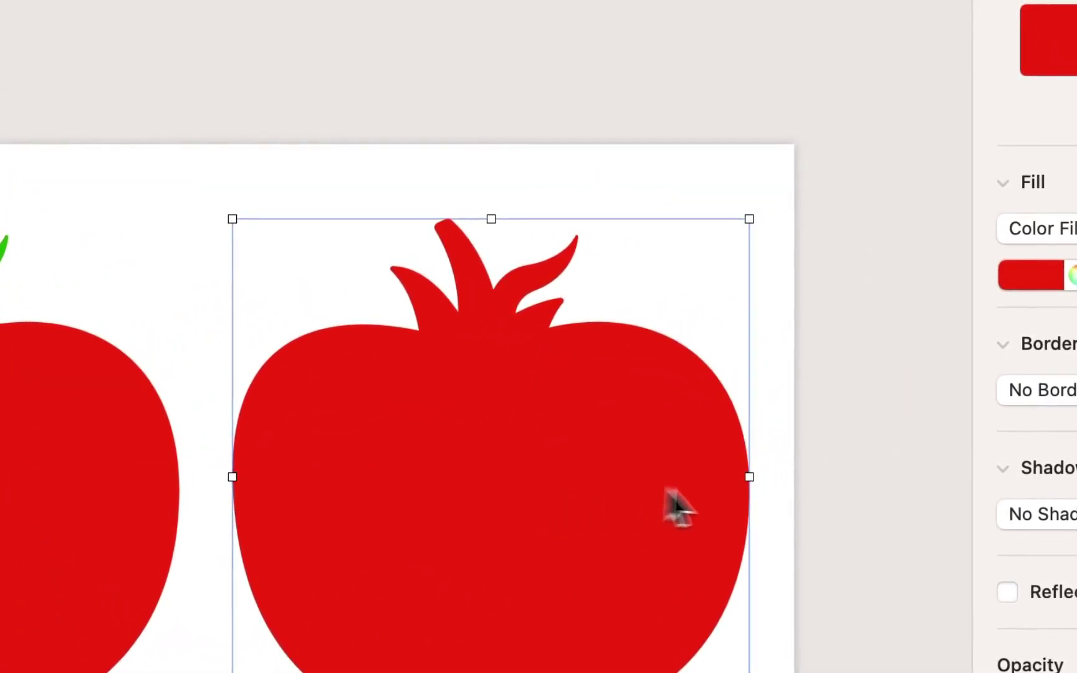
left_click(796, 505)
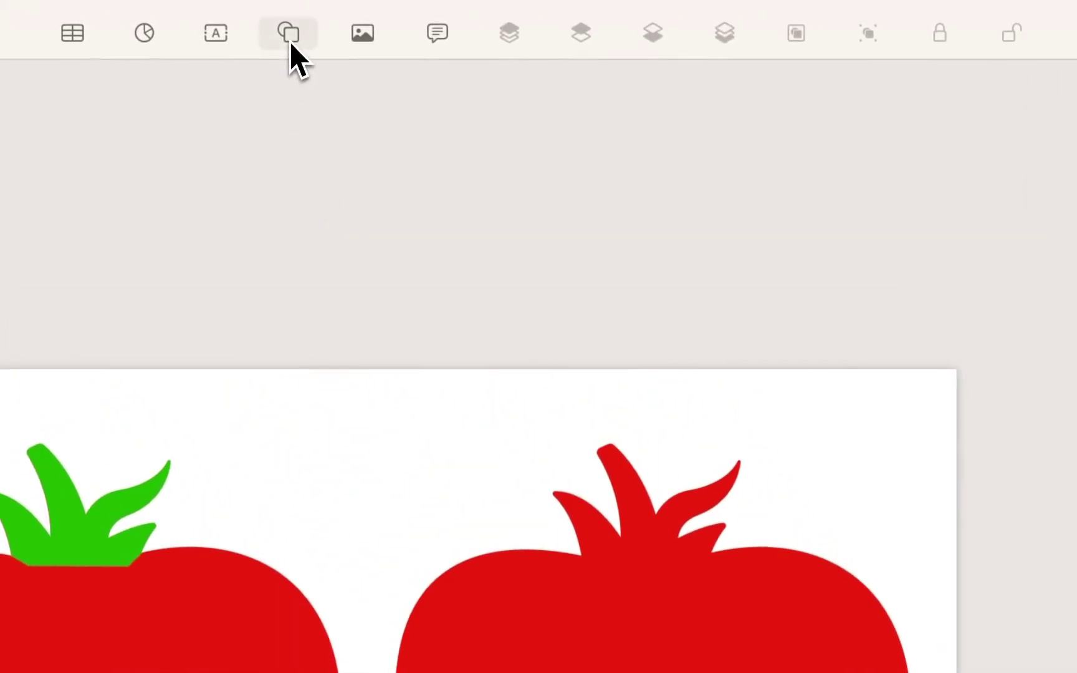
left_click(281, 33)
left_click(591, 98)
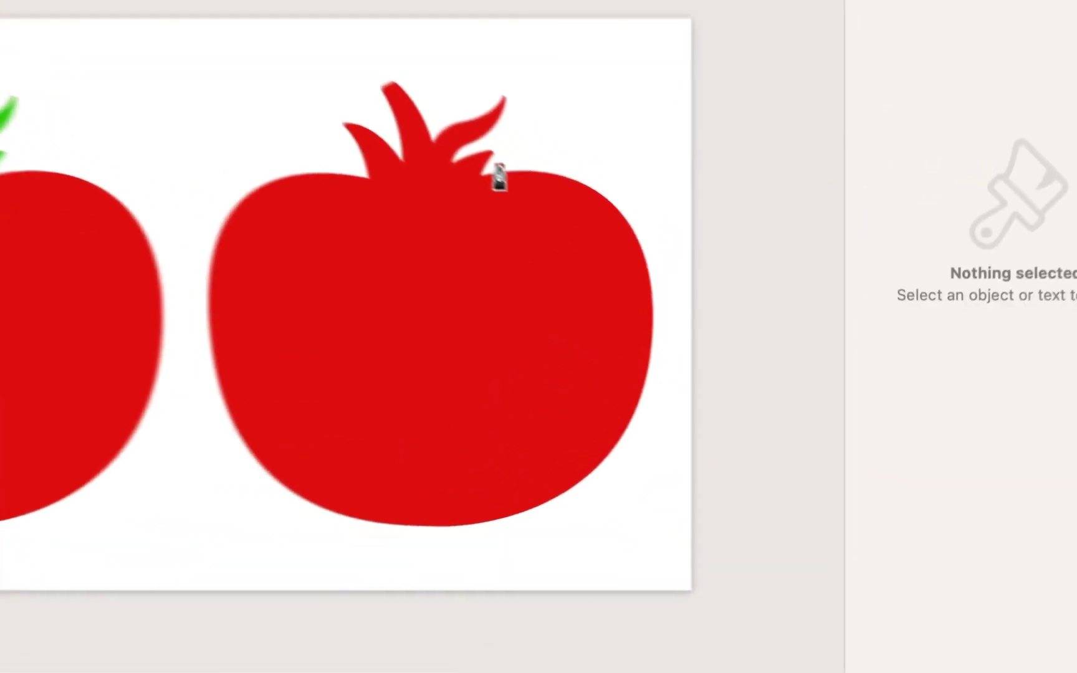
Step: Draw a closed pen outline around the copied tomato's right side
left_click(675, 273)
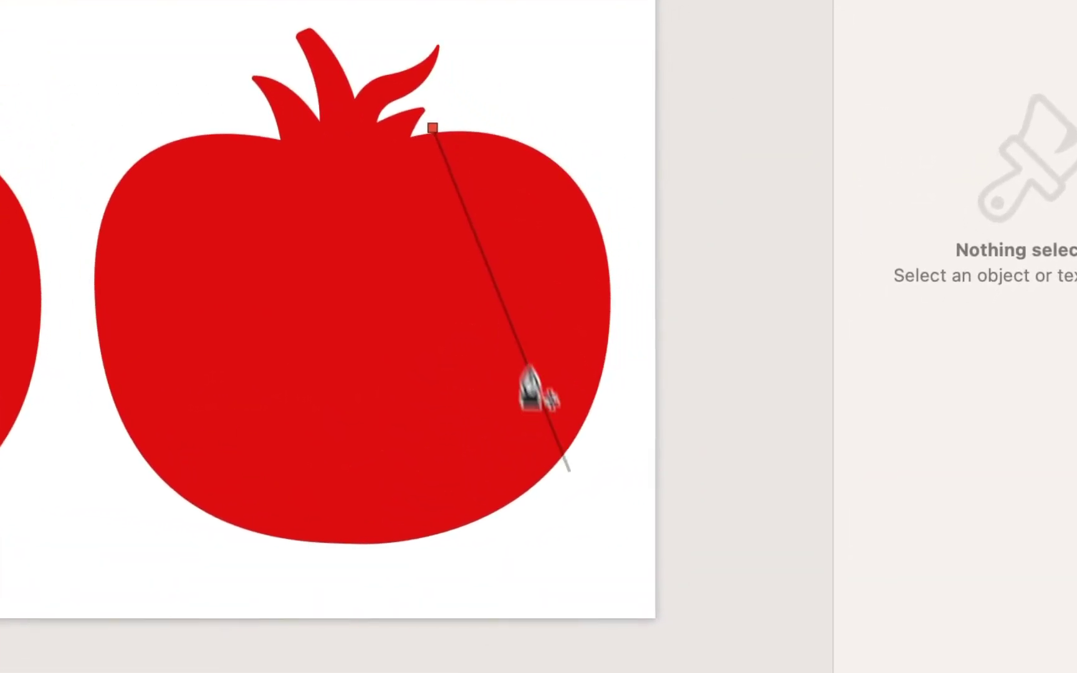
left_click(511, 550)
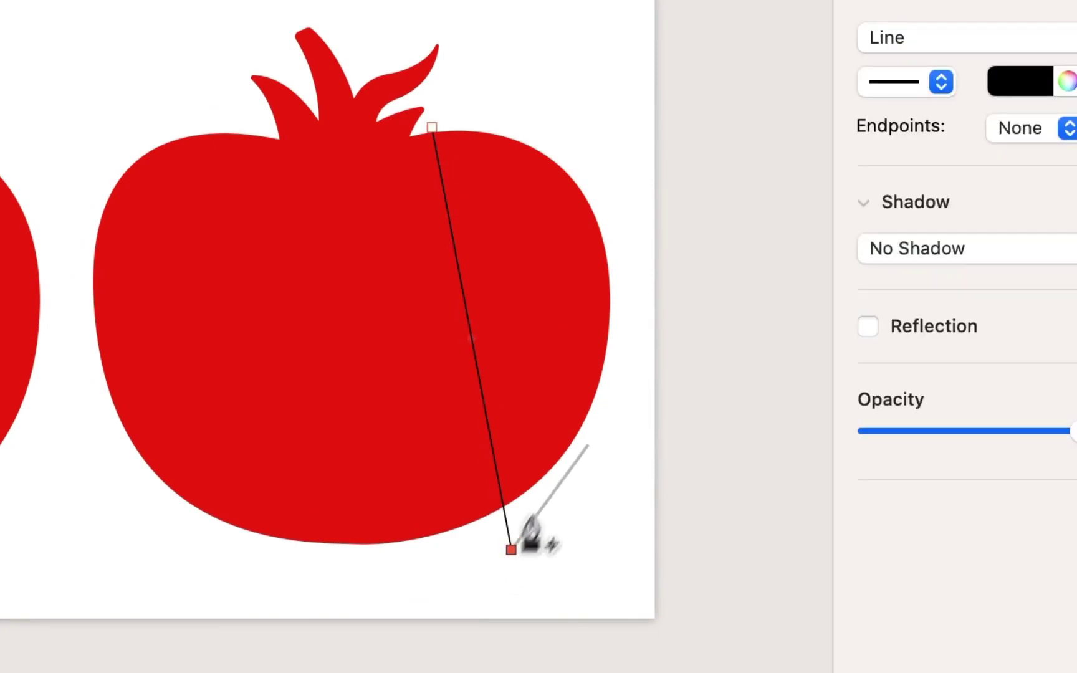
left_click(647, 368)
left_click(608, 119)
left_click(477, 114)
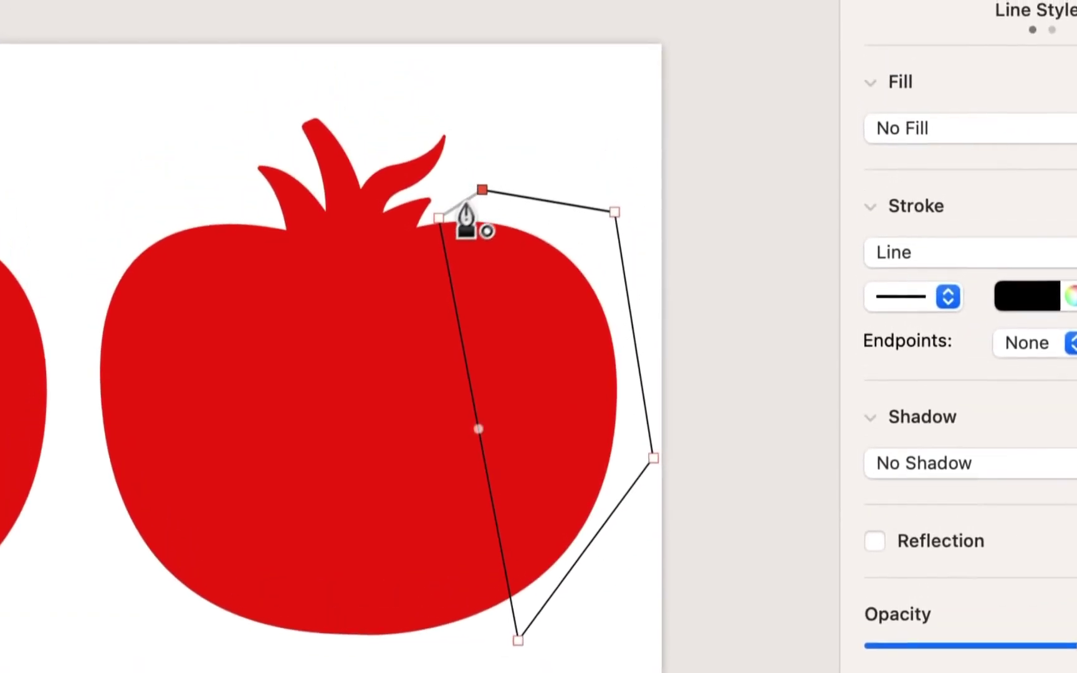
left_click(433, 142)
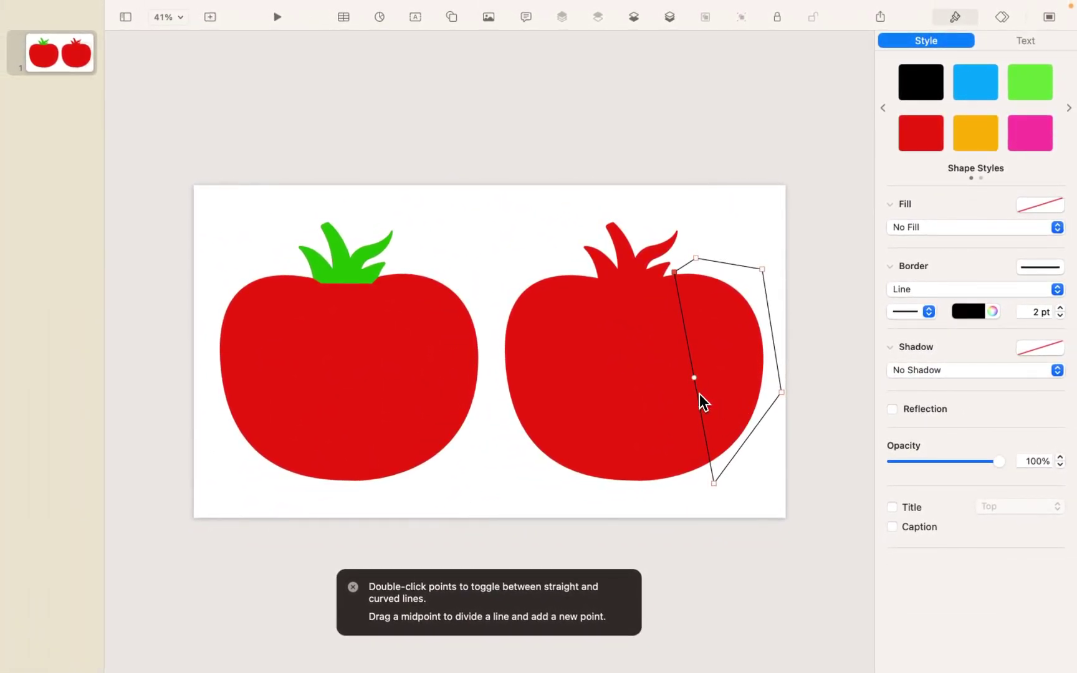
Step: Curve the outline's left edge by dragging its points and midpoints to mark a thin sliver
left_click_drag(694, 378, 712, 356)
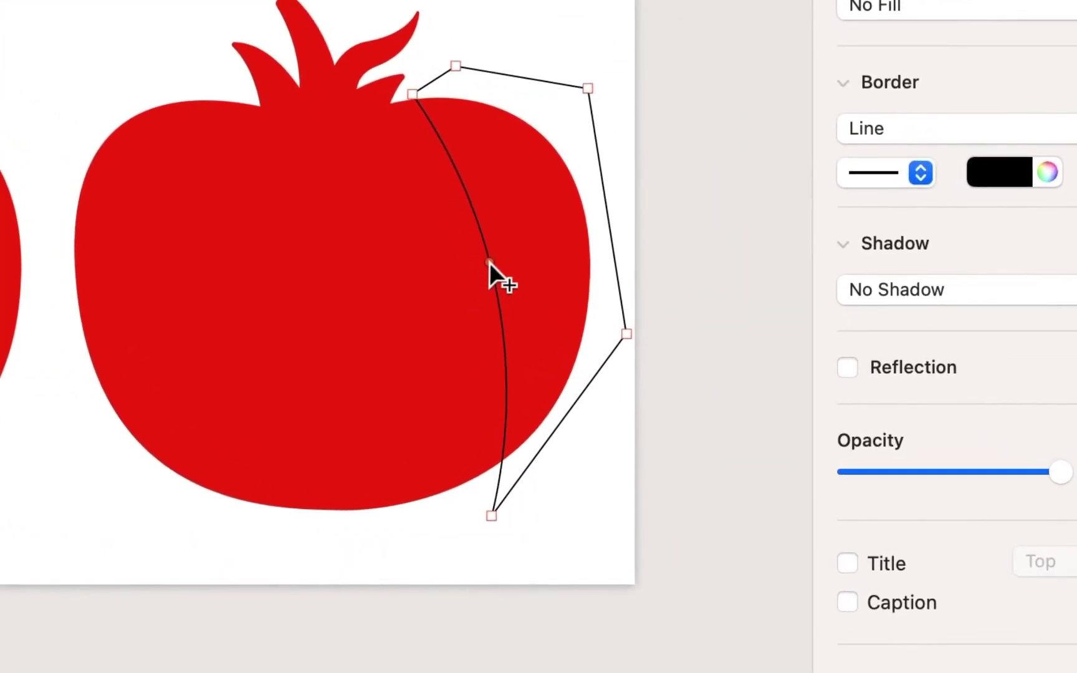
left_click_drag(489, 262, 524, 221)
left_click_drag(490, 515, 460, 521)
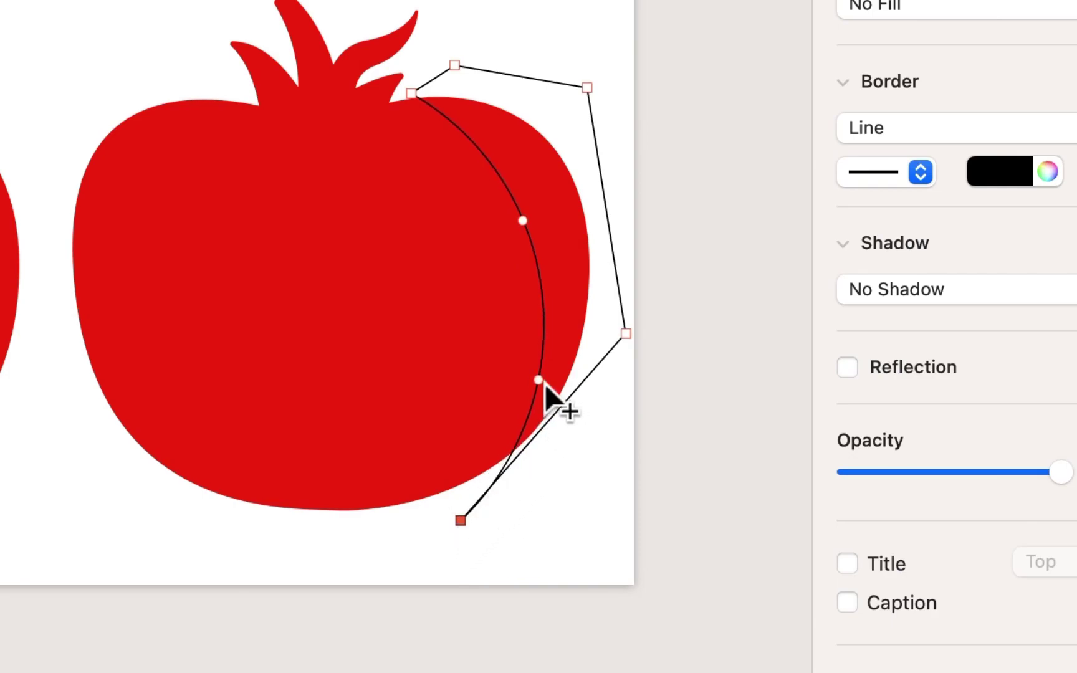
mouse_move(545, 384)
left_mouse_down()
mouse_move(494, 444)
mouse_move(510, 428)
left_mouse_up()
left_click_drag(485, 472, 460, 500)
left_click(580, 507)
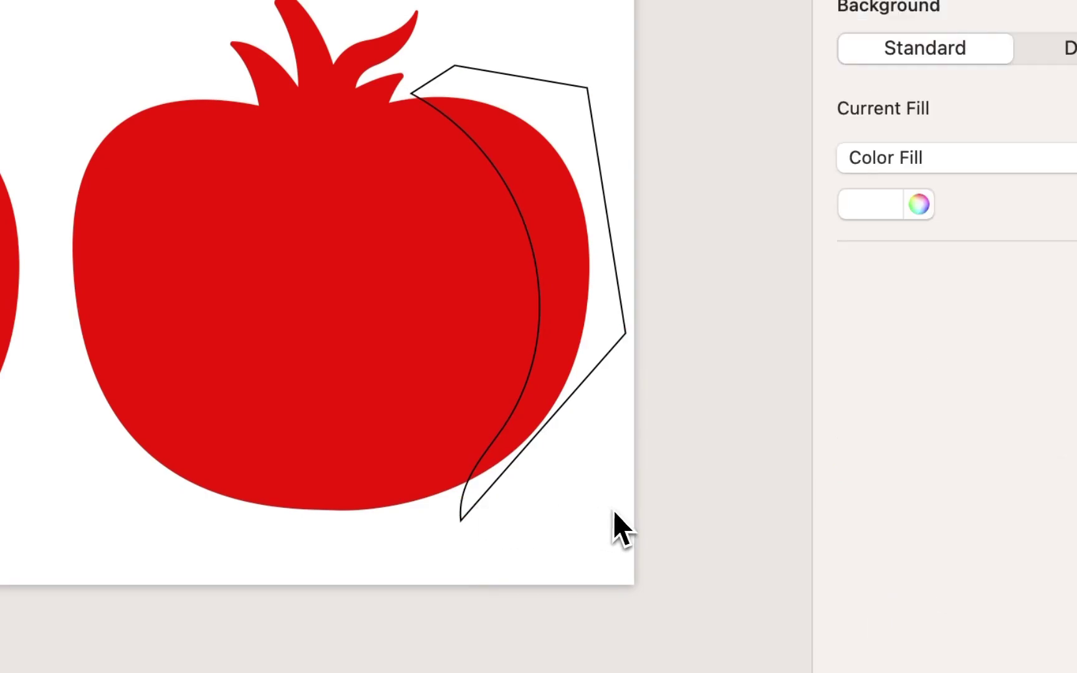
Step: Intersect the tomato copy with the outline to leave a 277 × 623 pt red crescent
left_click_drag(666, 510, 414, 373)
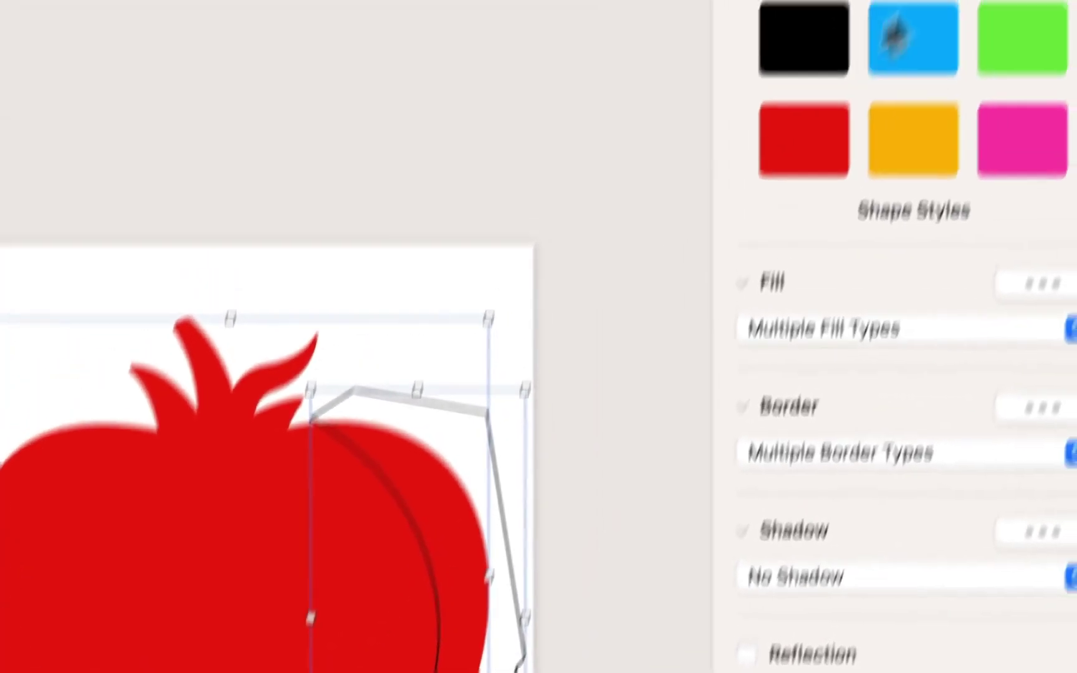
left_click(1076, 0)
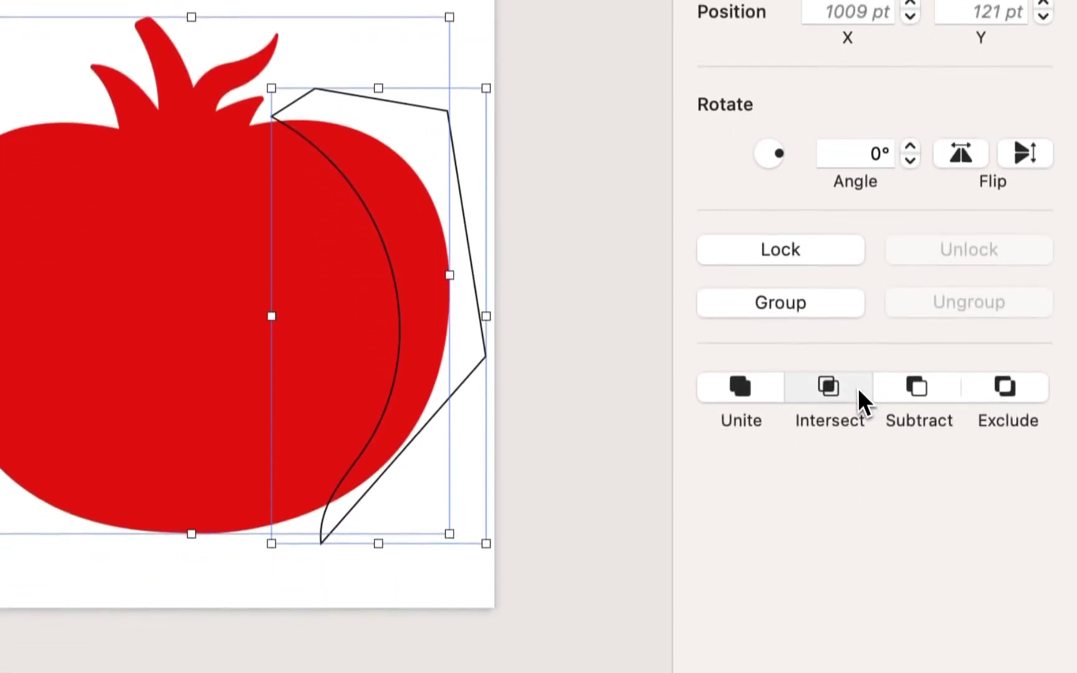
left_click(859, 390)
Step: Move the red crescent next to the green-stemmed tomato
left_click(530, 570)
left_click(413, 290)
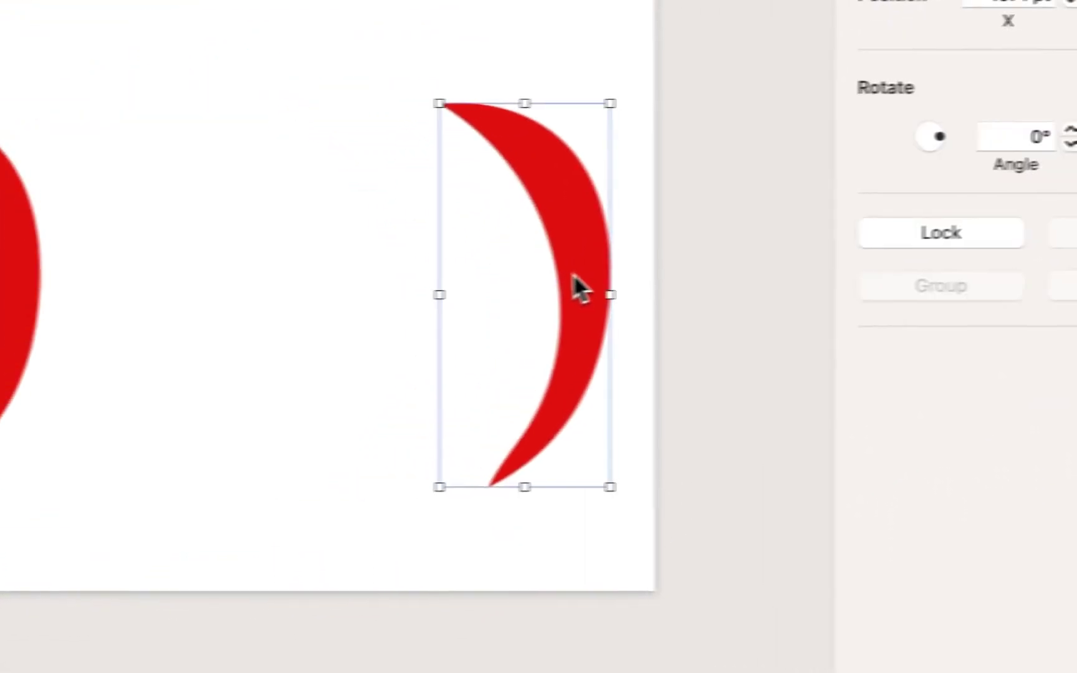
left_click_drag(580, 288, 247, 349)
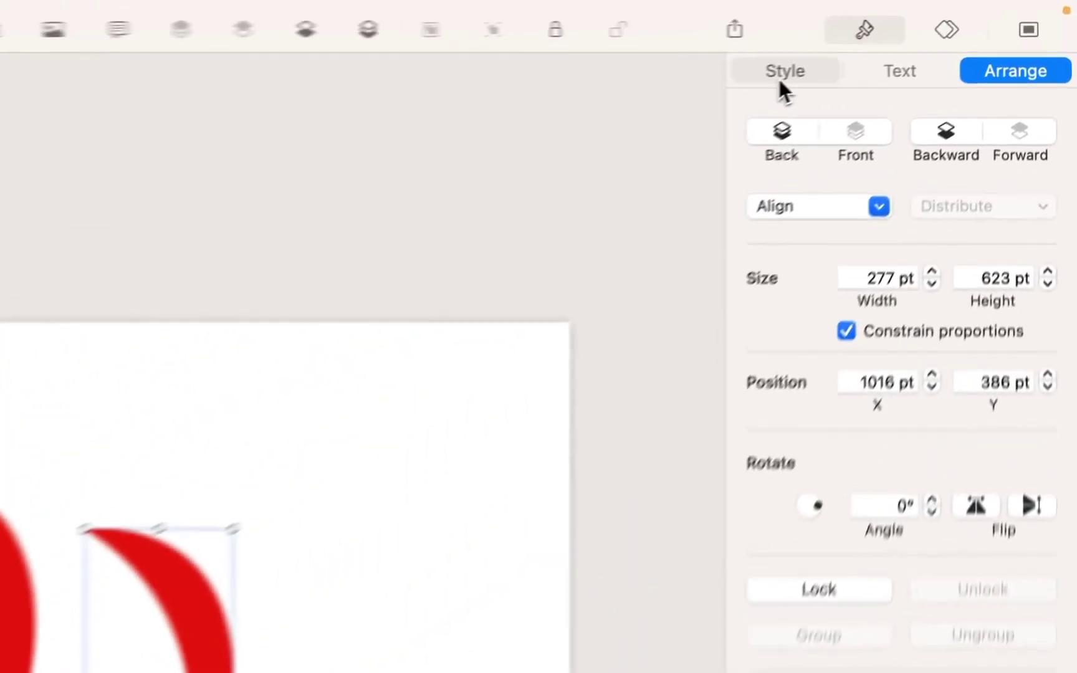
Step: Darken the crescent's red fill on the colour wheel and fit it along the tomato's right edge
left_click(907, 43)
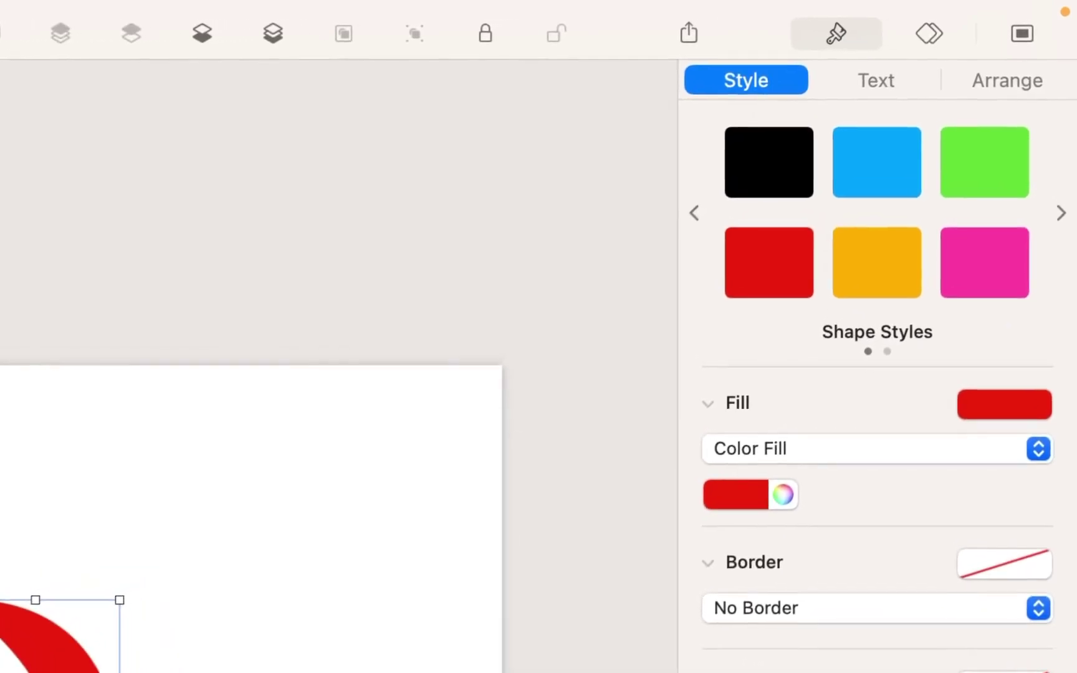
left_click(777, 502)
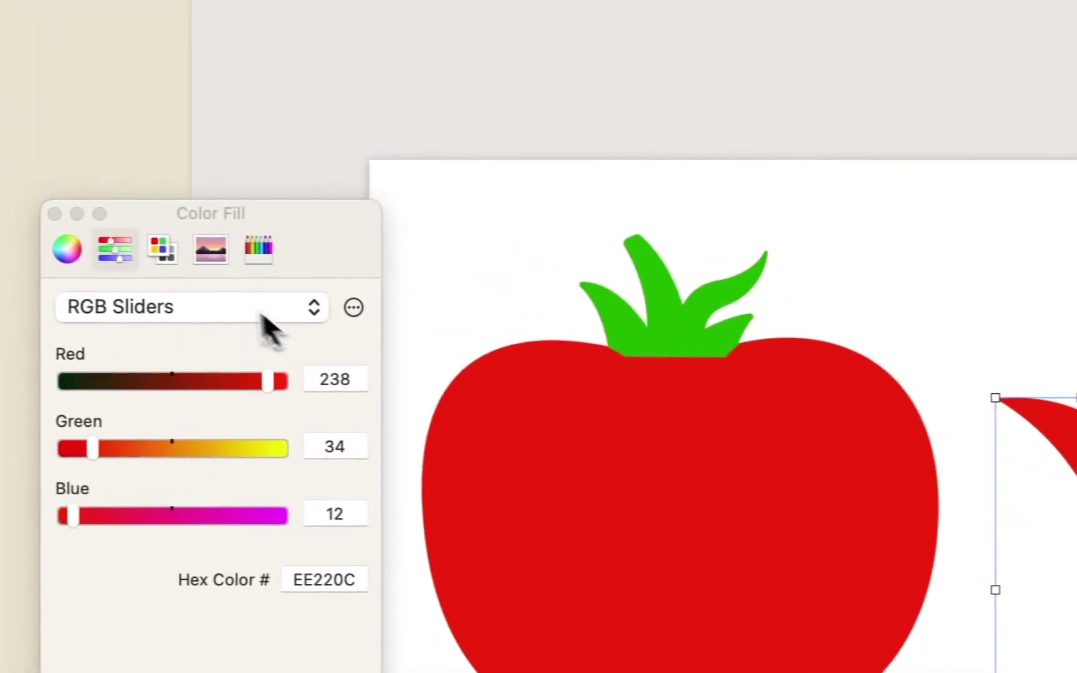
left_click(84, 172)
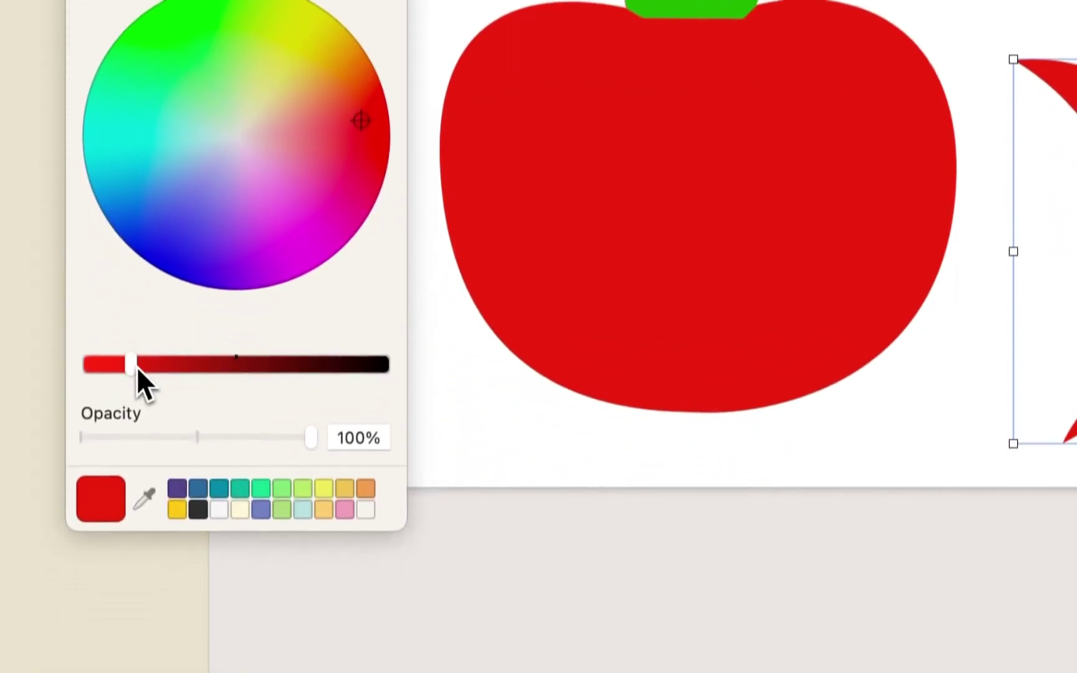
left_click_drag(132, 351, 171, 355)
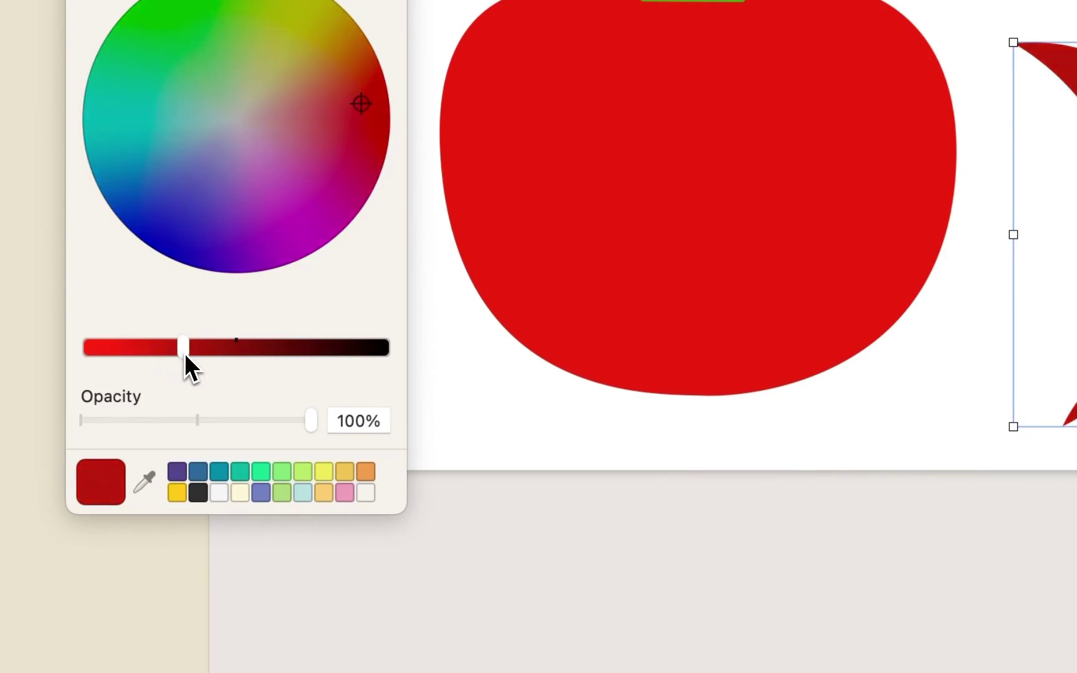
left_click(441, 411)
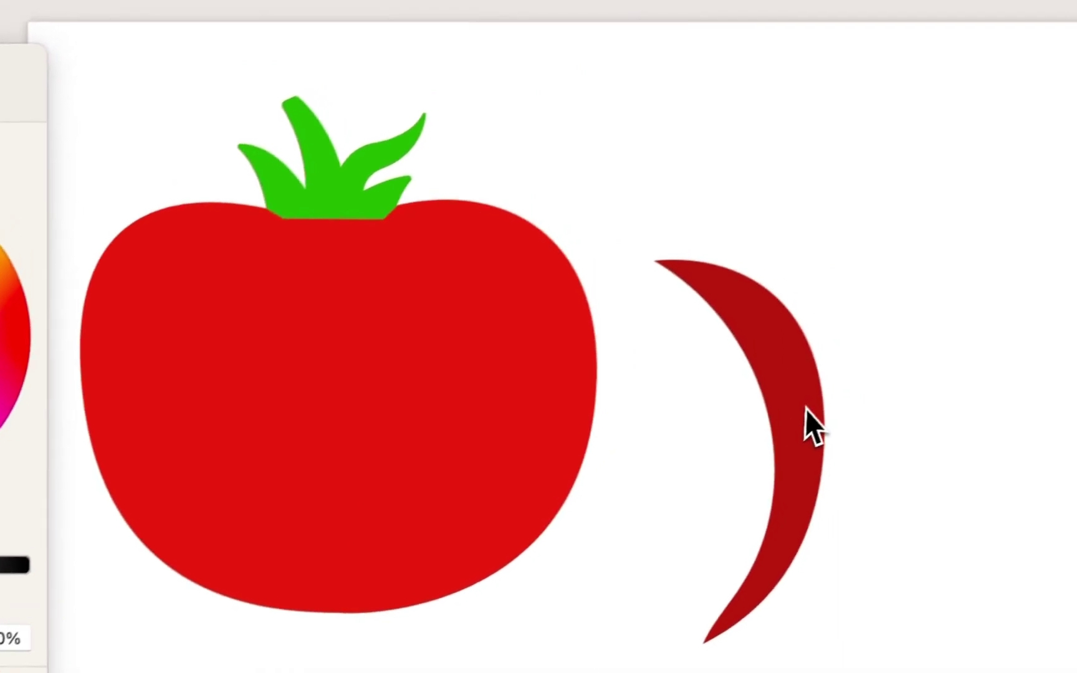
left_click_drag(808, 426, 563, 359)
left_click(698, 413)
left_click_drag(782, 490, 566, 199)
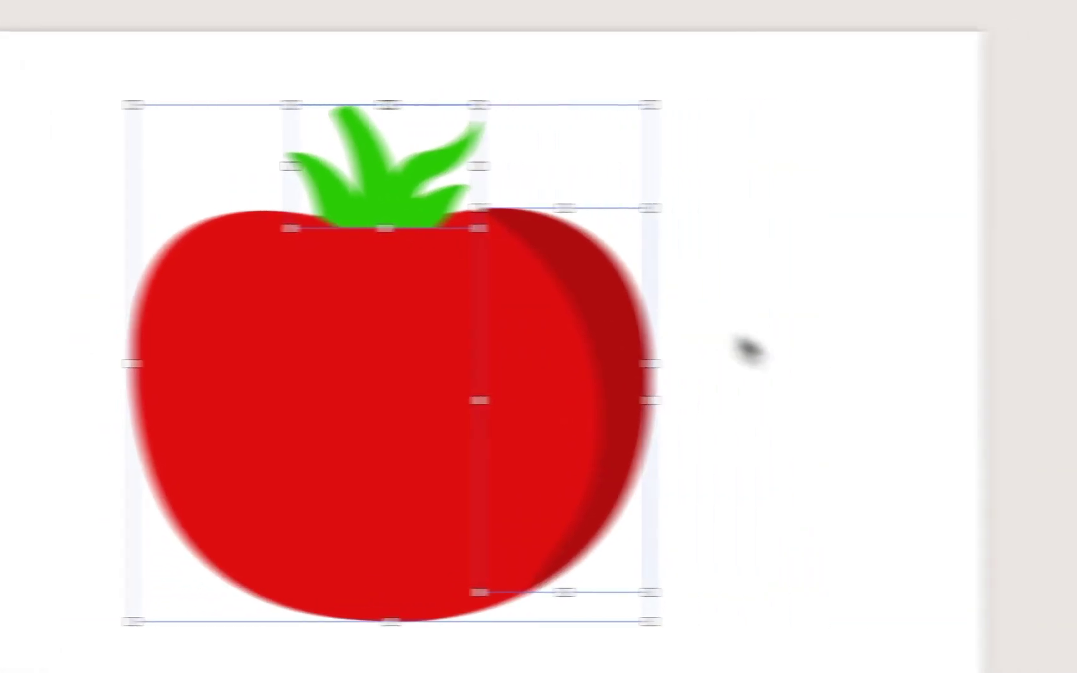
left_click(748, 351)
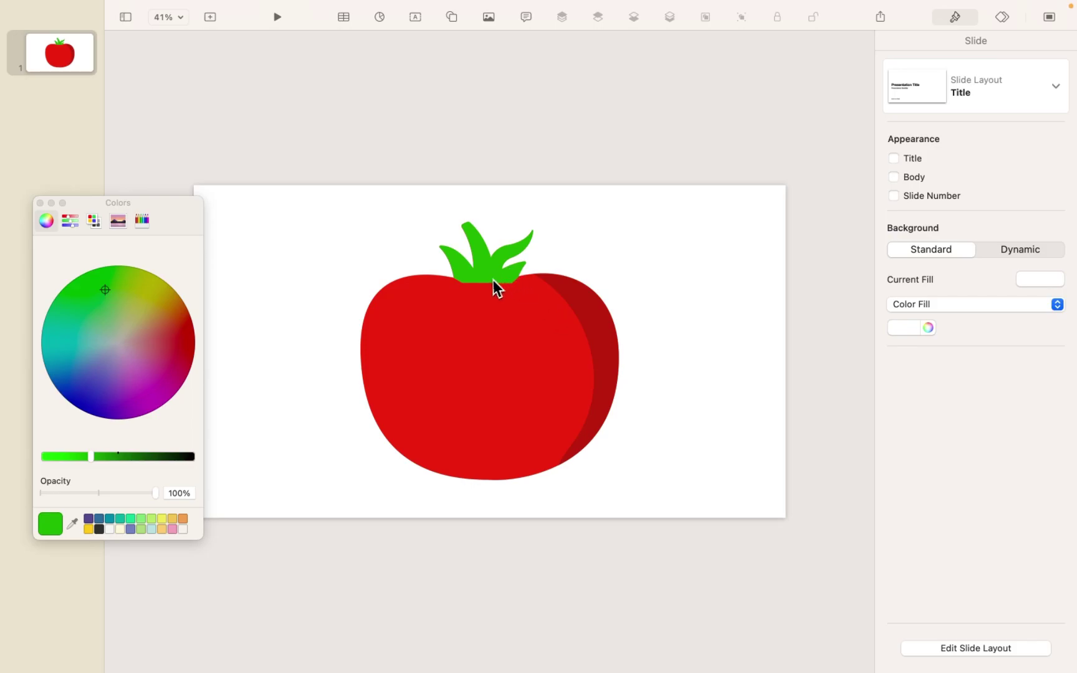
Step: Duplicate the green leafy stem and place the copy alone to the right of the tomato
left_click_drag(665, 427, 346, 275)
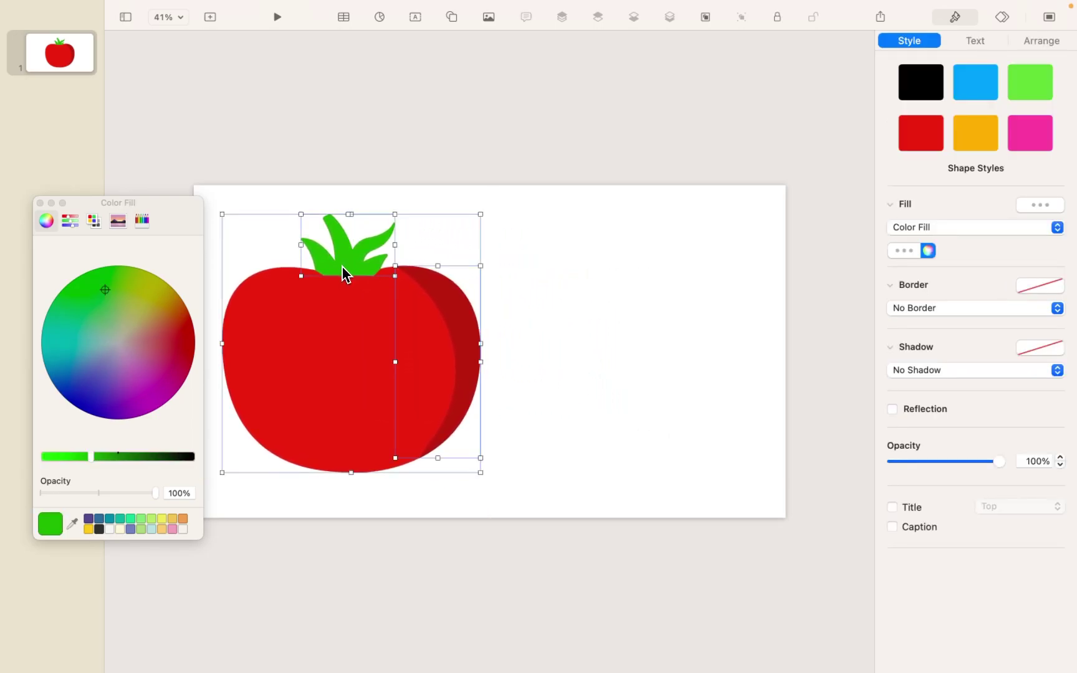
left_click(563, 318)
left_click(352, 273)
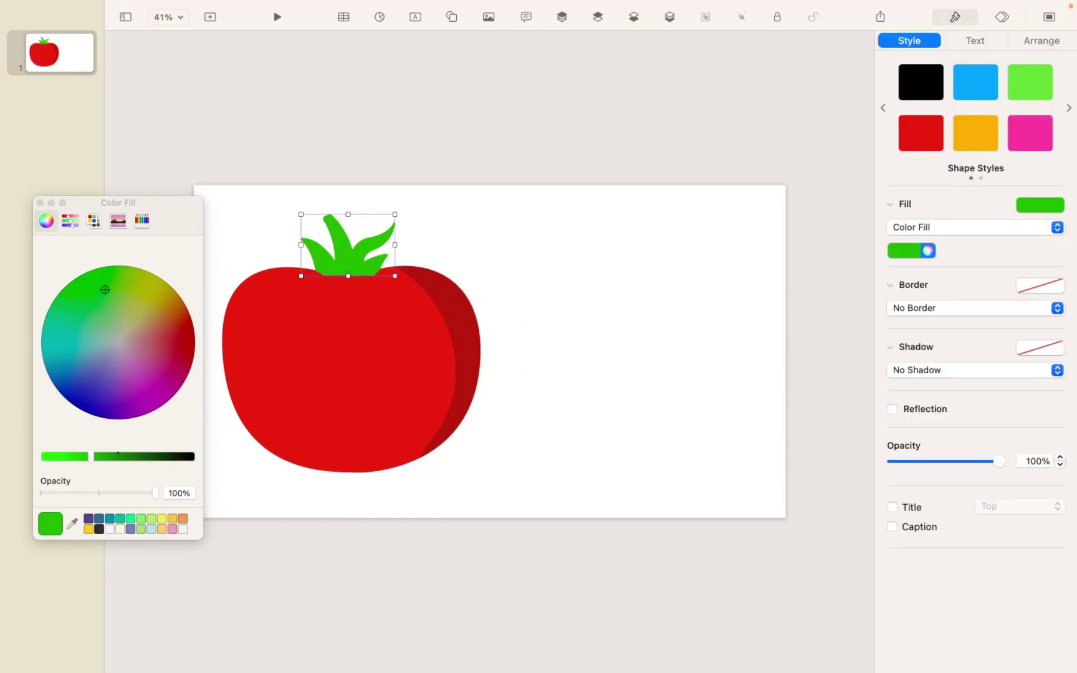
left_click_drag(343, 262, 654, 314)
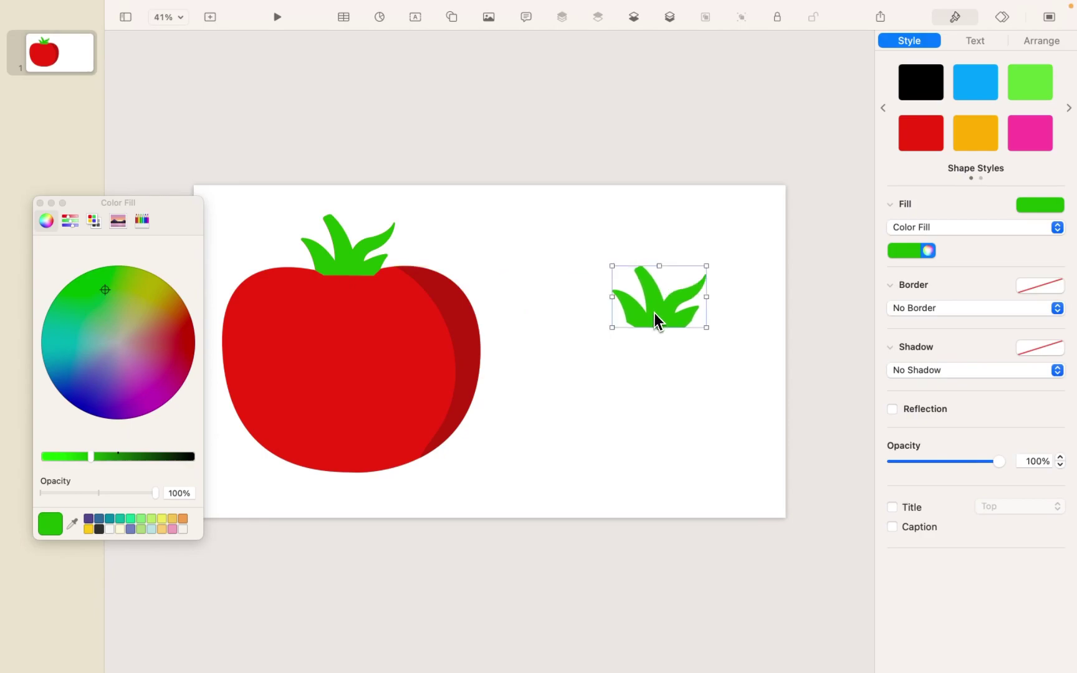
left_click(664, 405)
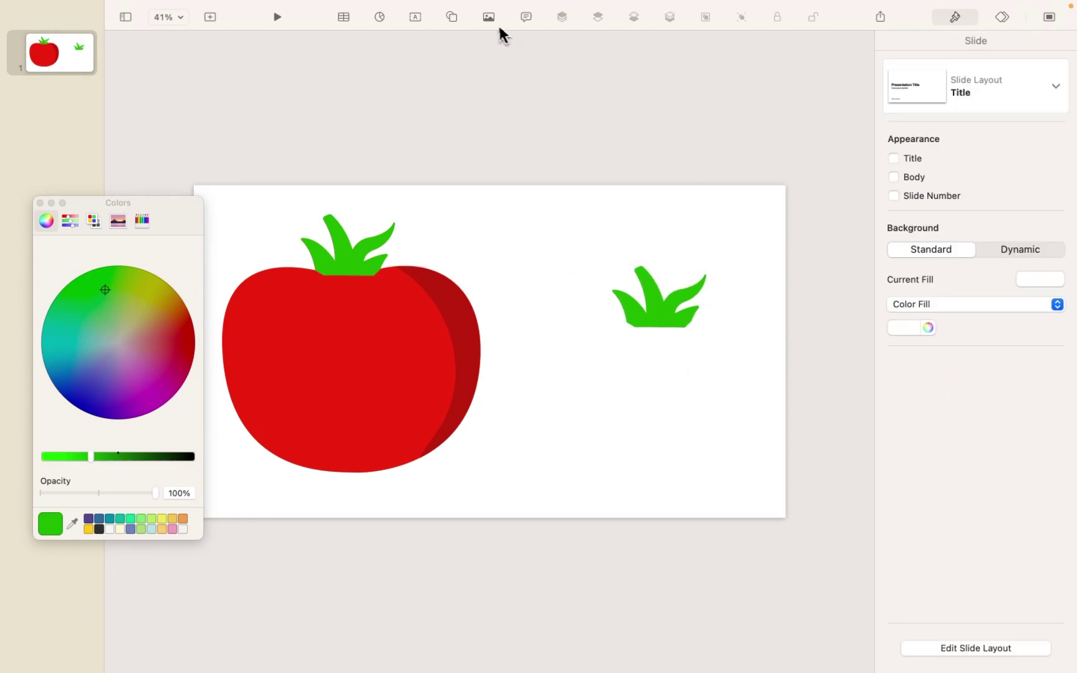
Step: Draw a closed pen outline over the right leaf of the leaves copy
left_click(466, 17)
left_click(602, 48)
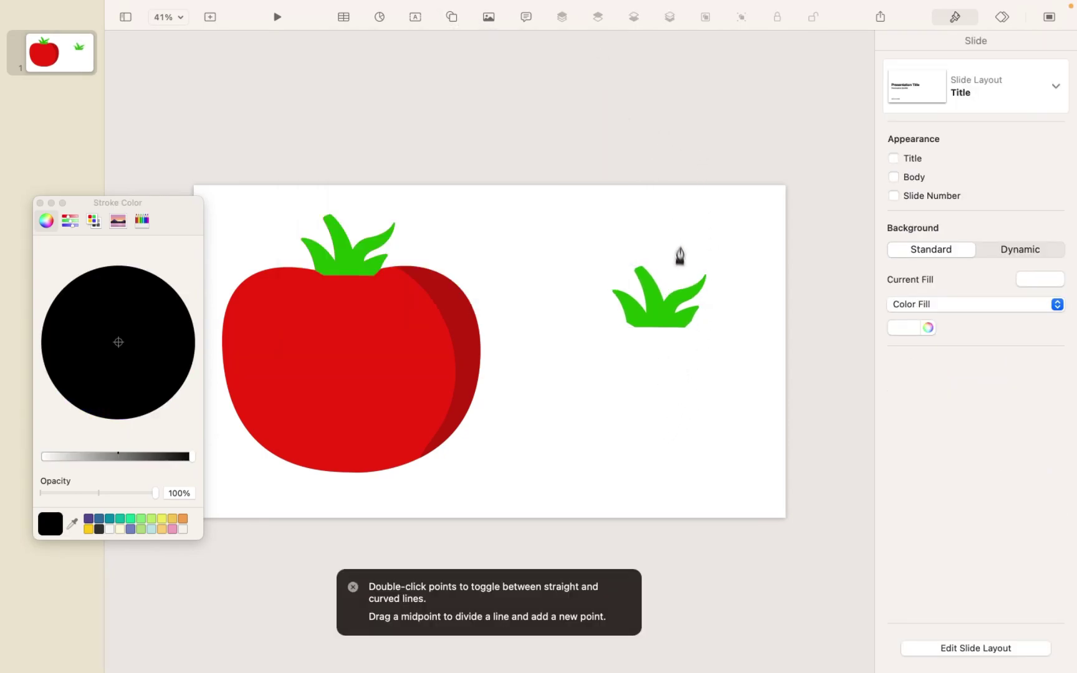
left_click(672, 254)
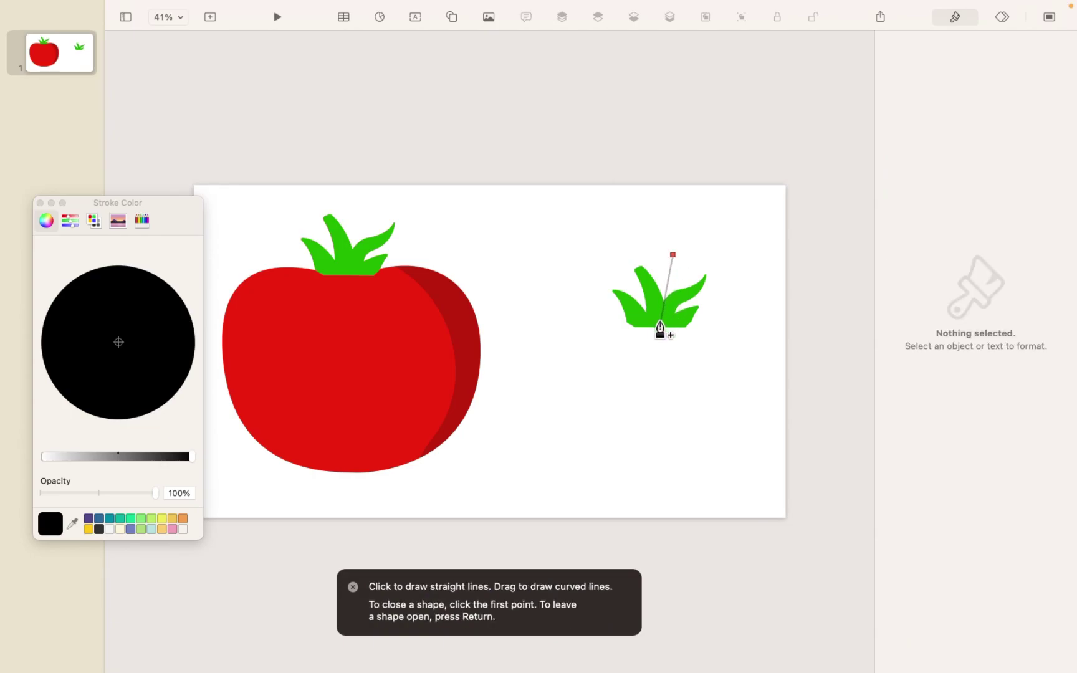
left_click(658, 341)
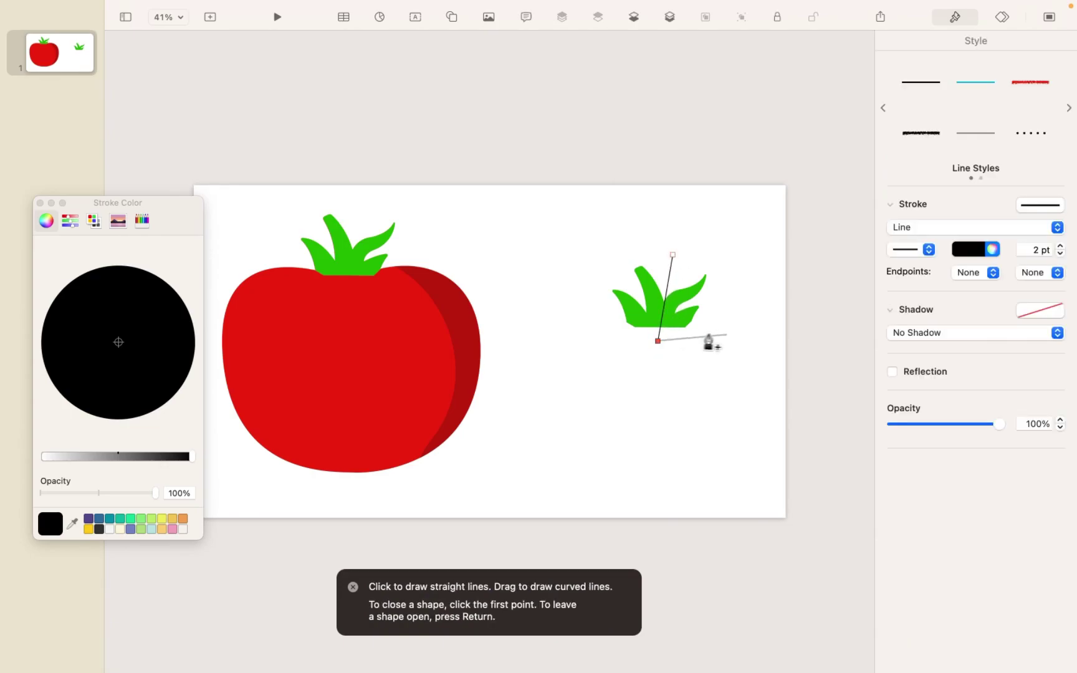
left_click(727, 335)
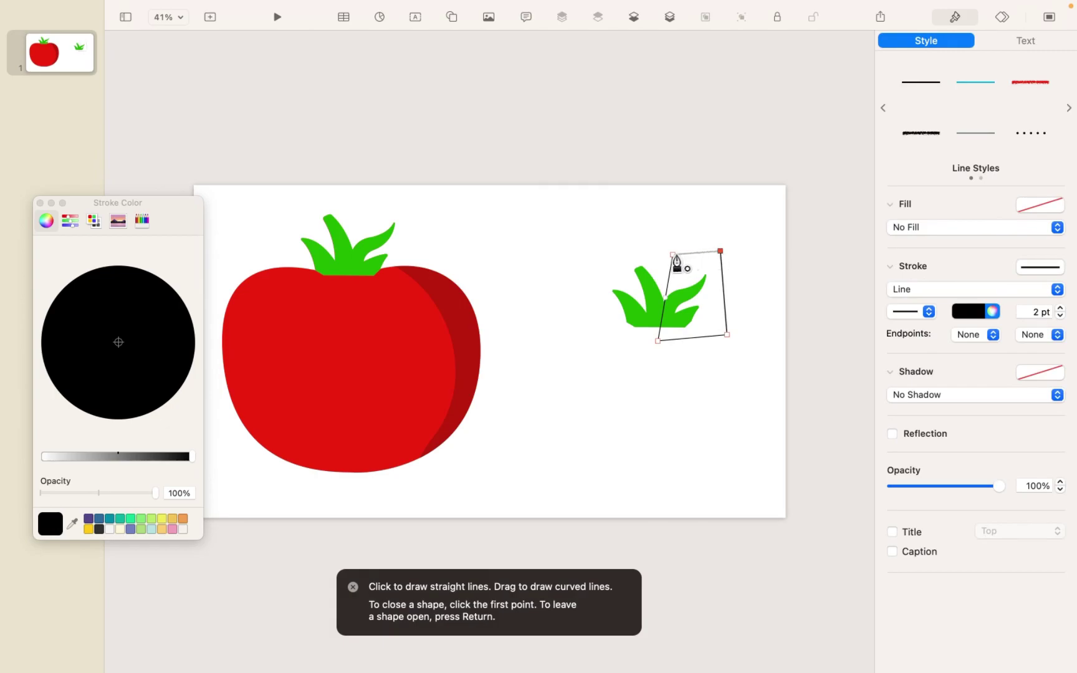
left_click(673, 254)
left_click(723, 386)
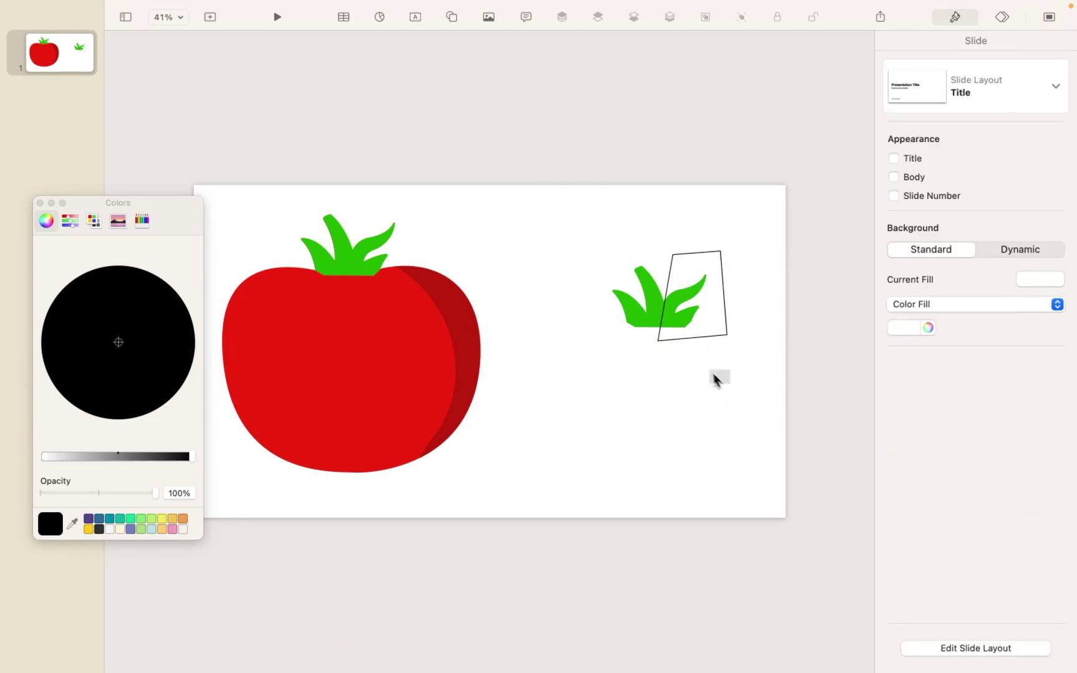
Step: Intersect the leaves copy with the outline to keep one green leaf, and select it
left_click_drag(714, 375, 649, 309)
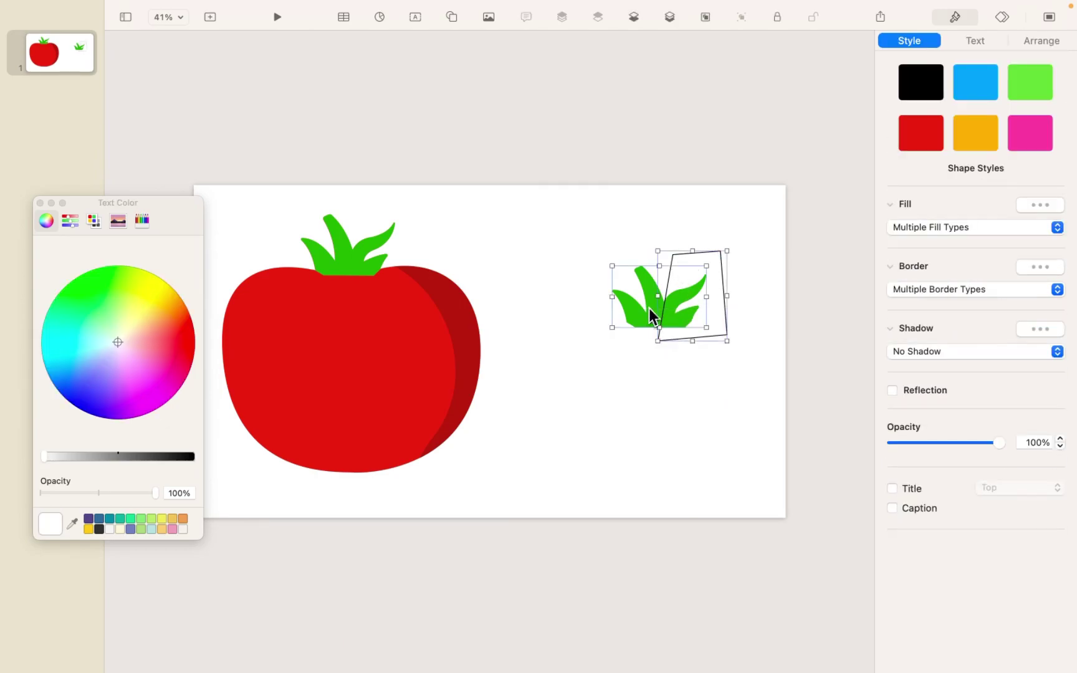
left_click(1038, 41)
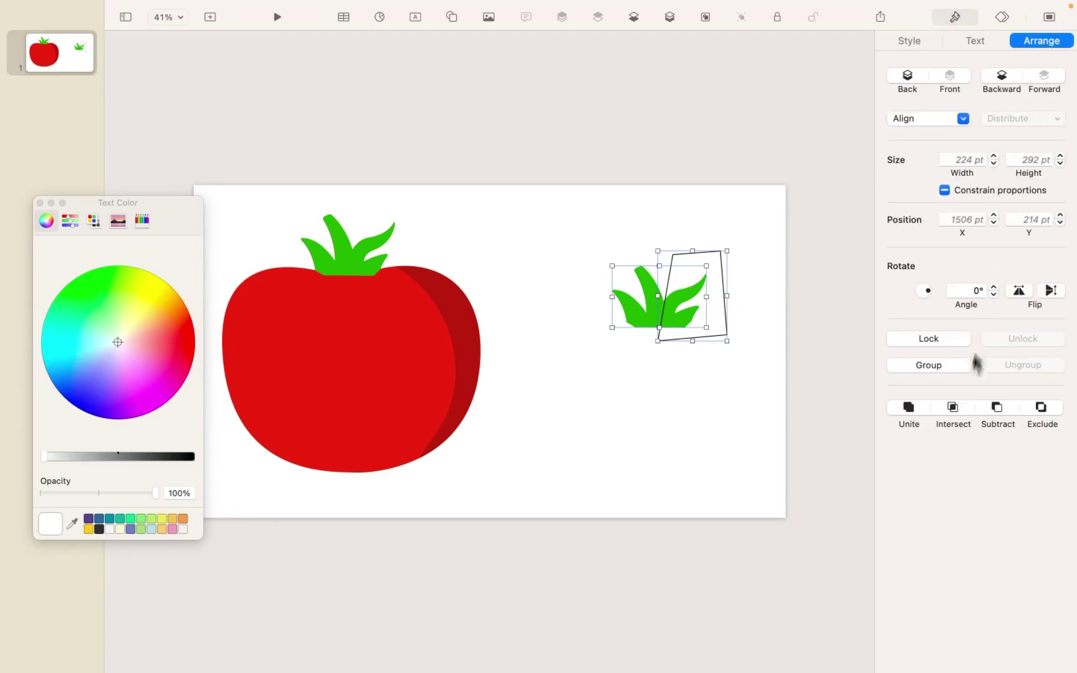
left_click(958, 416)
left_click(764, 432)
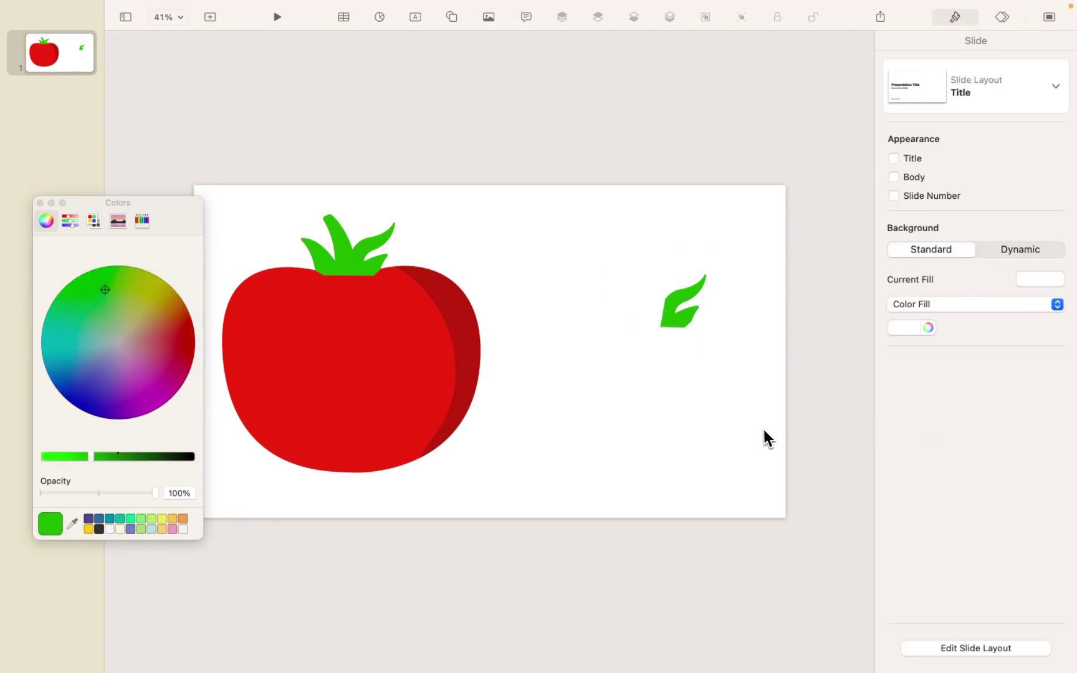
left_click(688, 328)
left_click(921, 41)
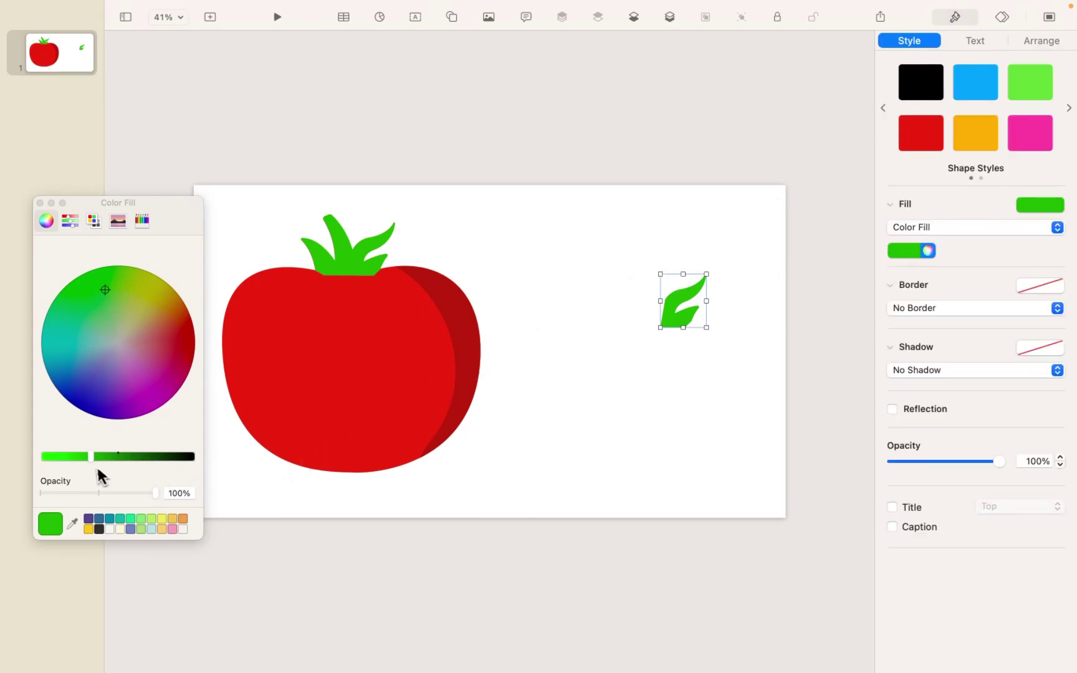
Step: Darken the single leaf's green fill and lay it over the tomato's right leaf
left_click_drag(90, 465, 123, 464)
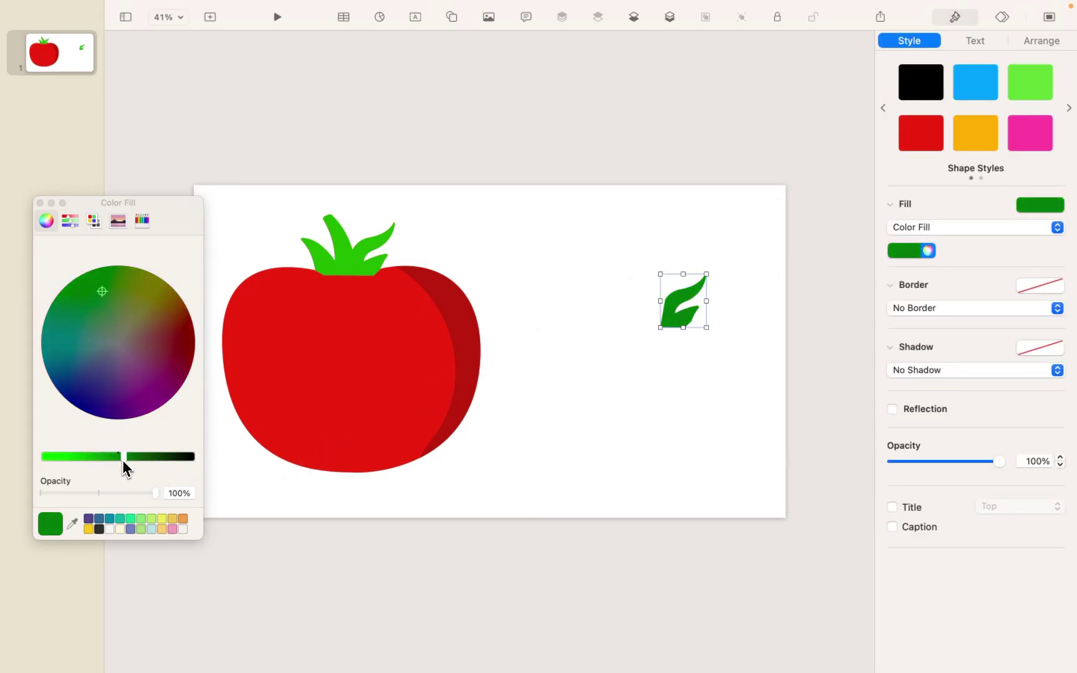
left_click(705, 394)
left_click_drag(687, 321, 370, 273)
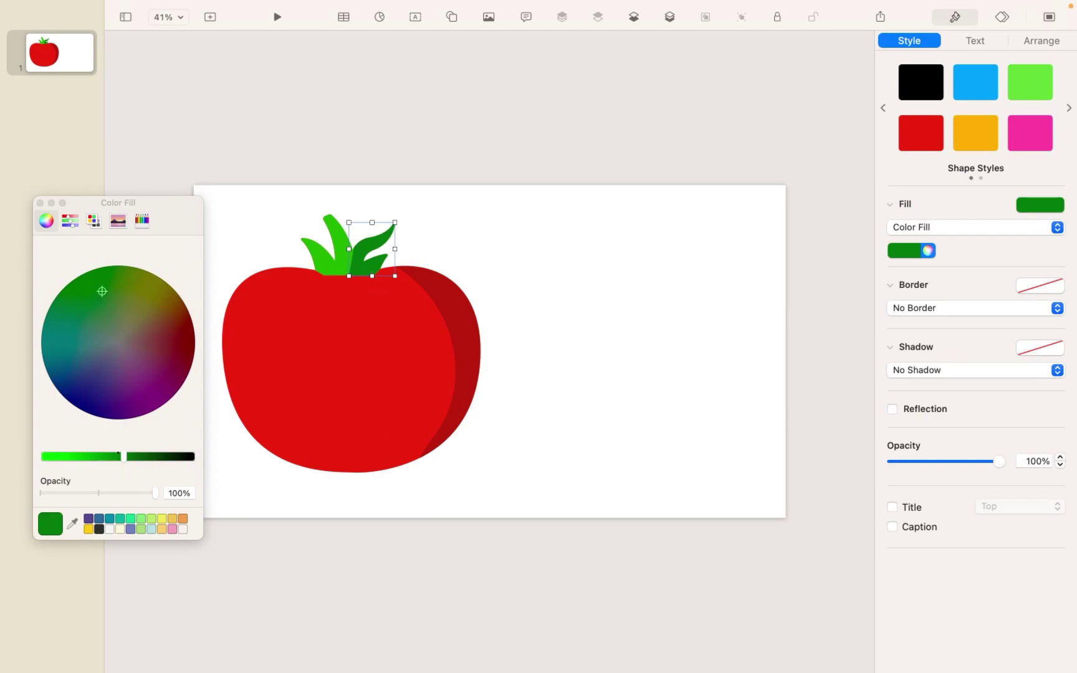
left_click(417, 252)
Step: Move the whole tomato so it sits left of the slide's centre
left_click_drag(603, 406, 404, 301)
left_click_drag(337, 250, 476, 250)
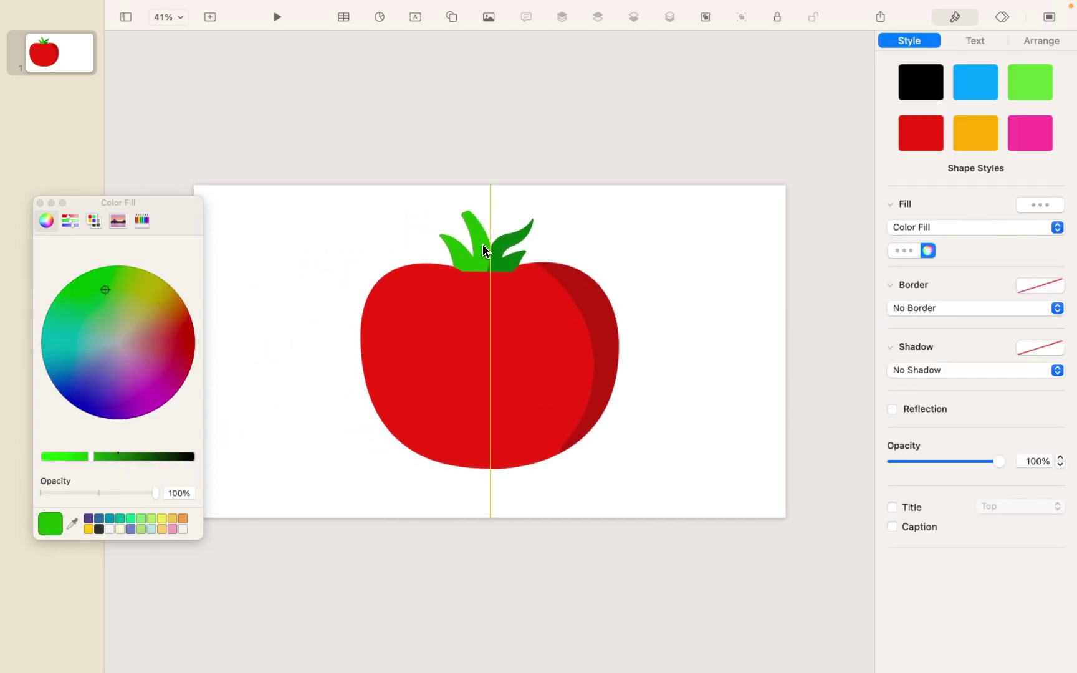
left_click(705, 310)
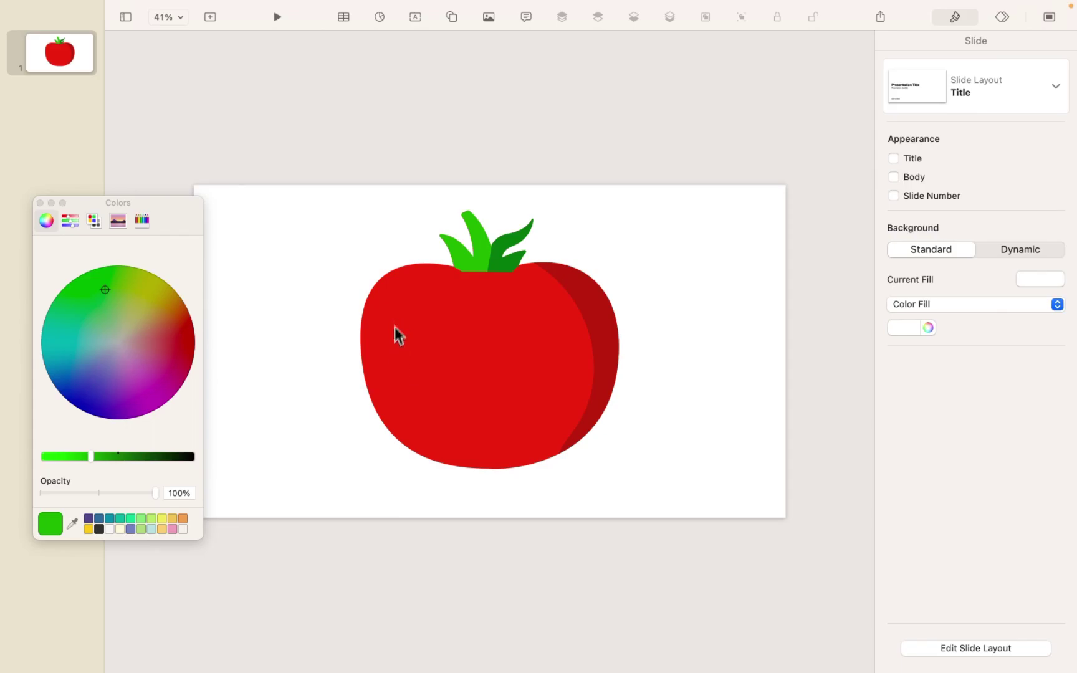
left_click_drag(722, 433, 350, 252)
Step: Duplicate the red tomato body to the right of the original
left_click(579, 342)
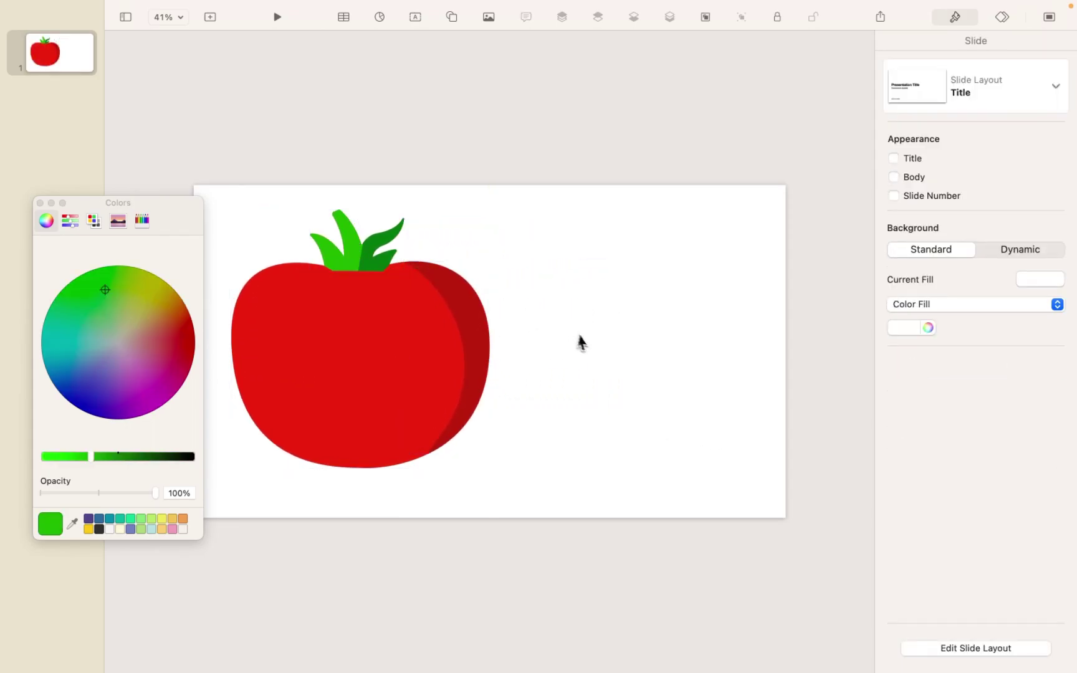
left_click(360, 384)
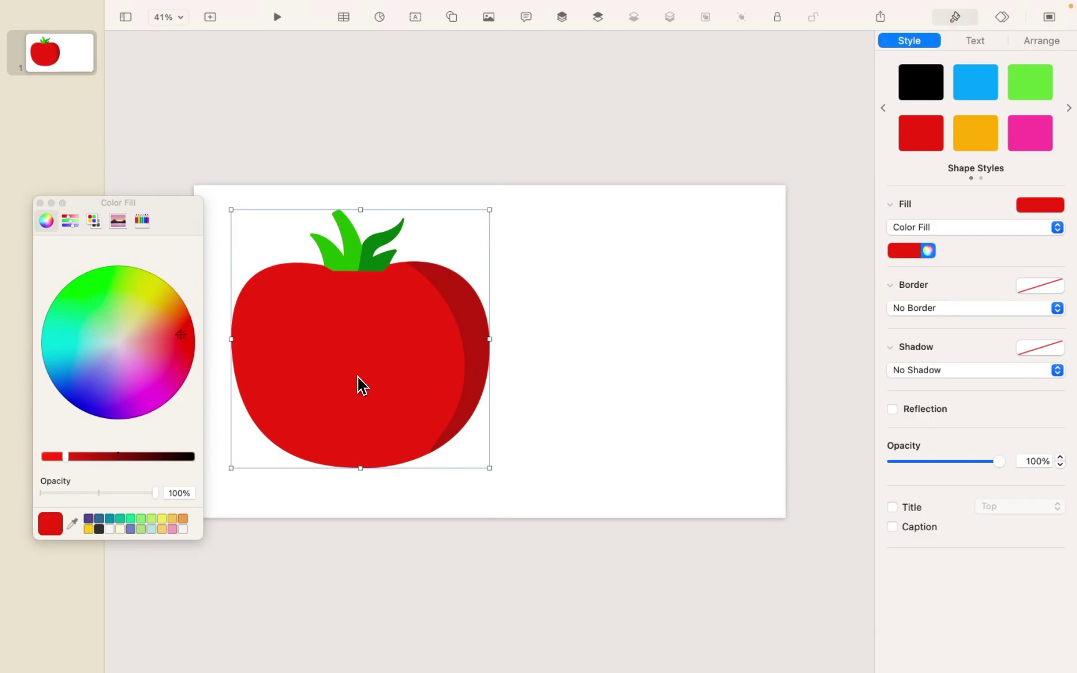
left_click_drag(358, 377, 649, 379)
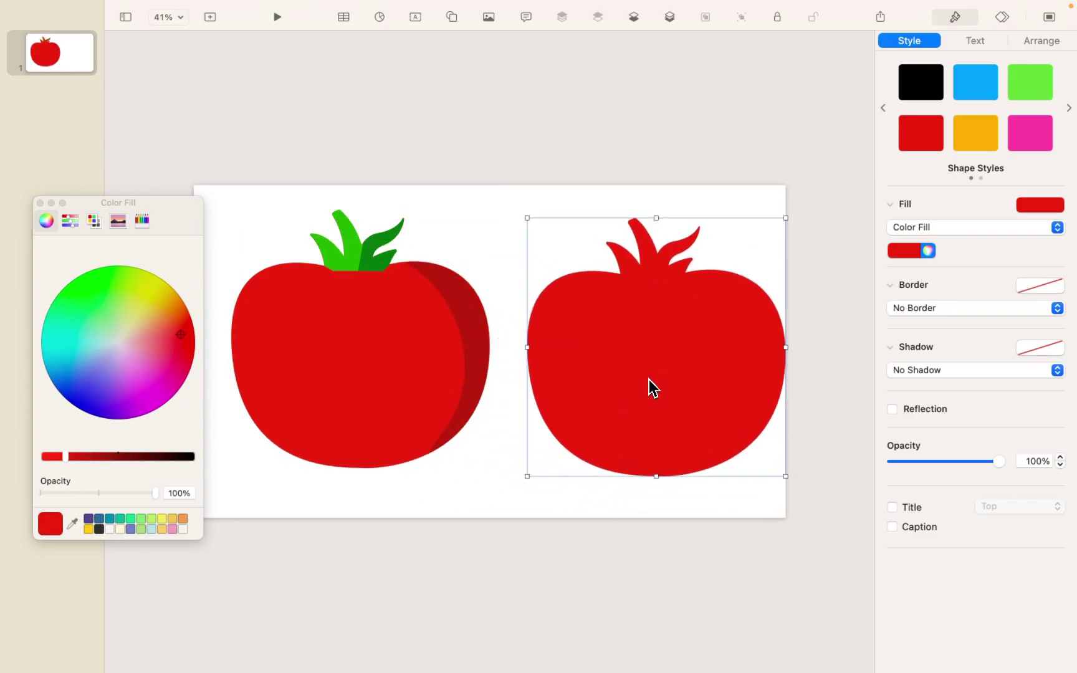
Step: Pen-draw a closed outline over the copy's left side, curve its right edge, and select both
left_click(451, 17)
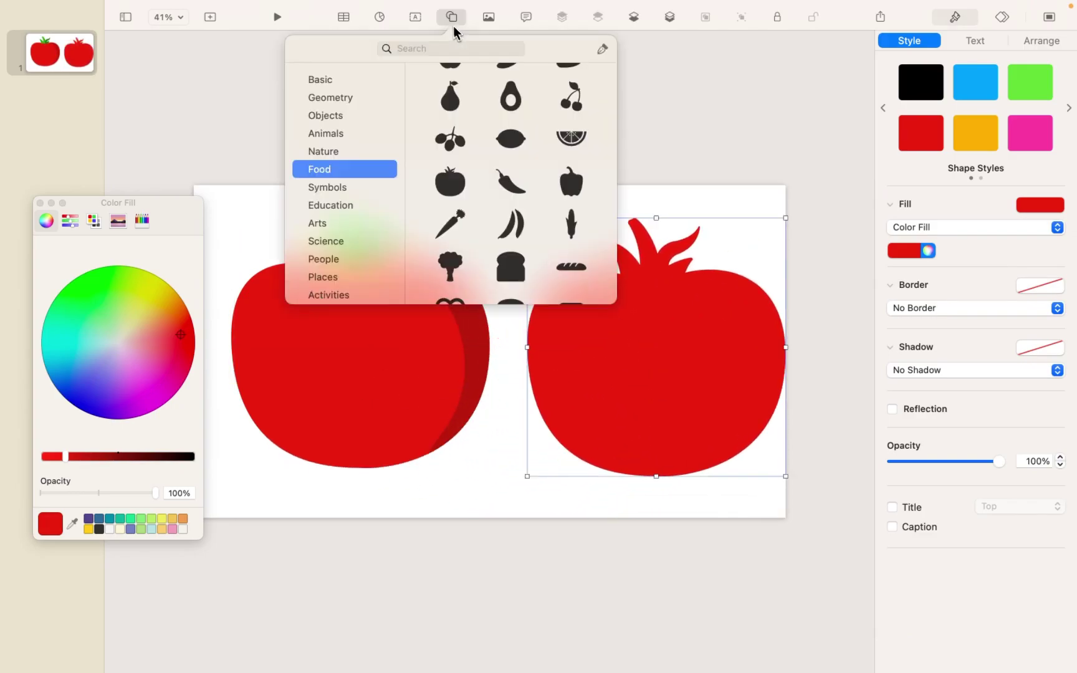
left_click(600, 53)
left_click(587, 238)
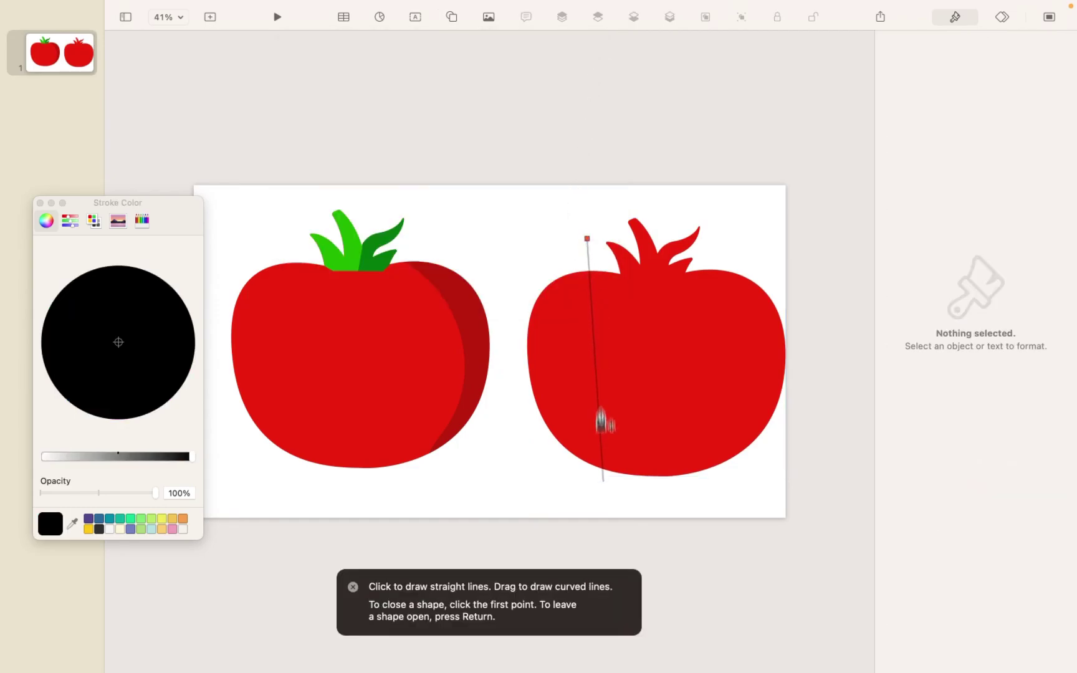
left_click(604, 498)
left_click(514, 447)
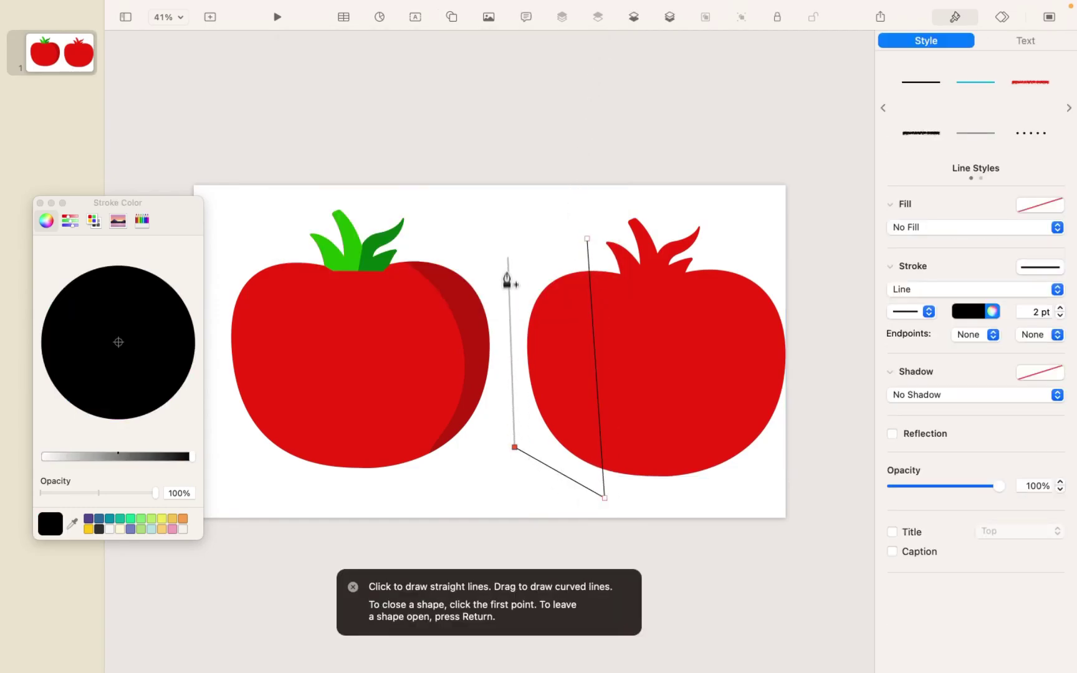
left_click(508, 255)
left_click(586, 239)
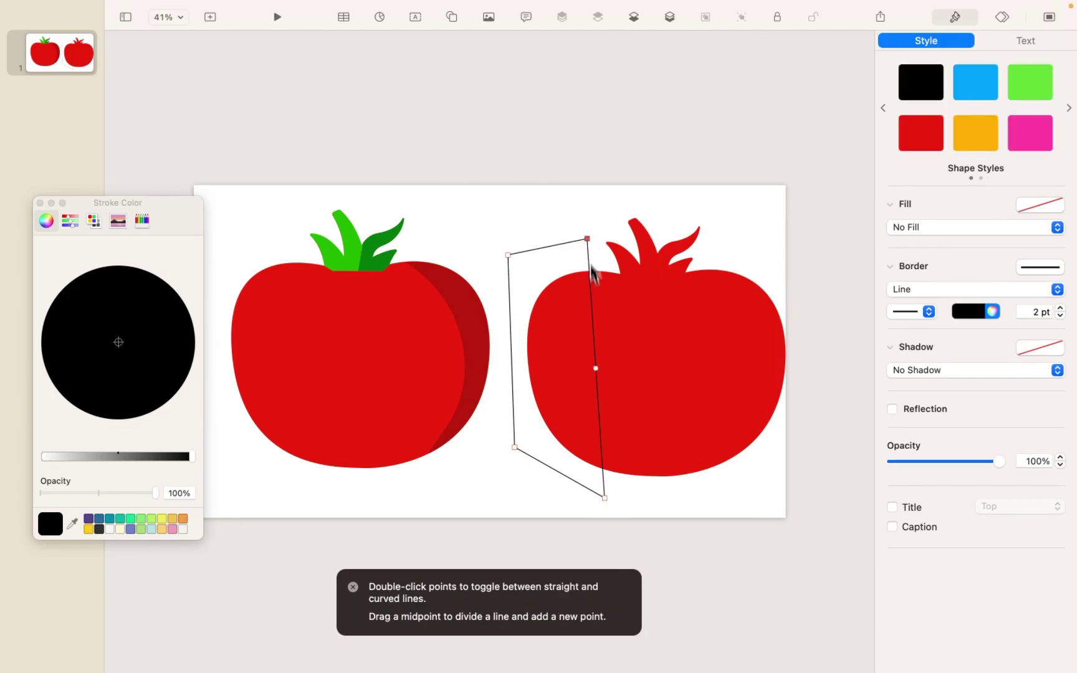
left_click_drag(597, 369, 565, 326)
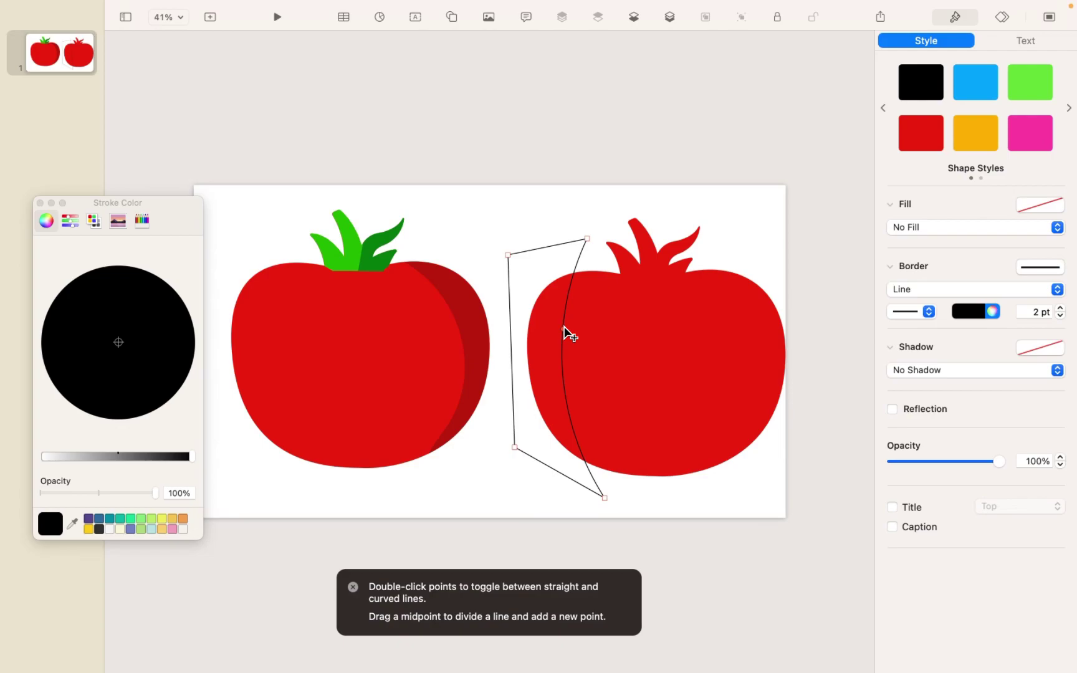
left_click_drag(573, 421, 591, 469)
left_click(672, 496)
left_click_drag(701, 502, 559, 402)
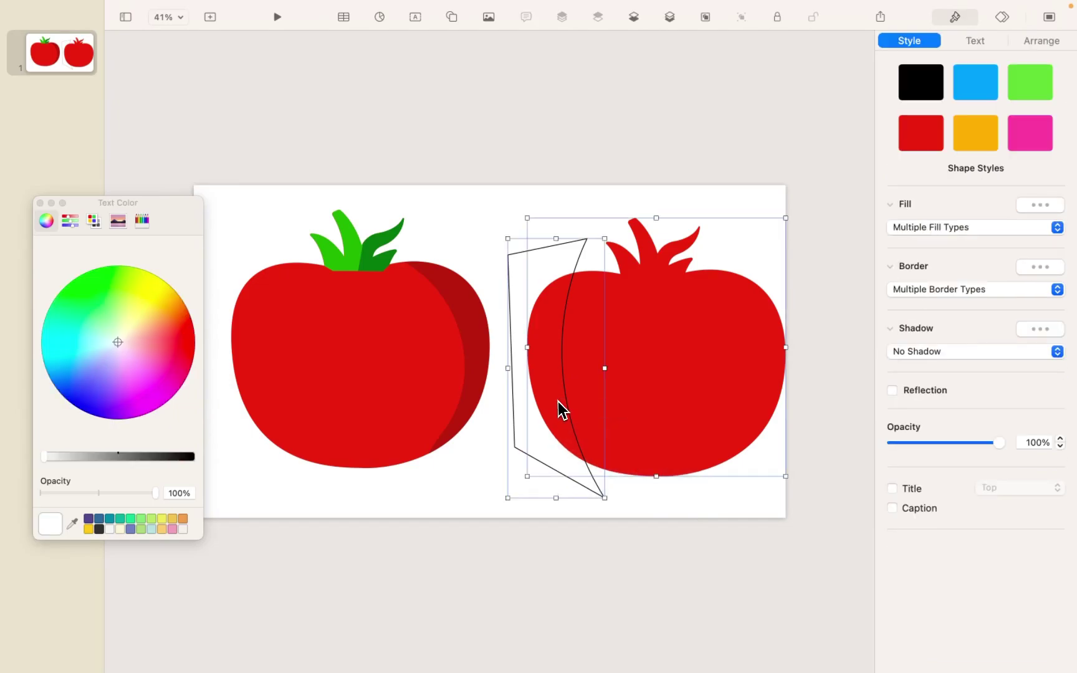
Step: Intersect into a lighter-red crescent and place it along the tomato's left edge
left_click(1033, 43)
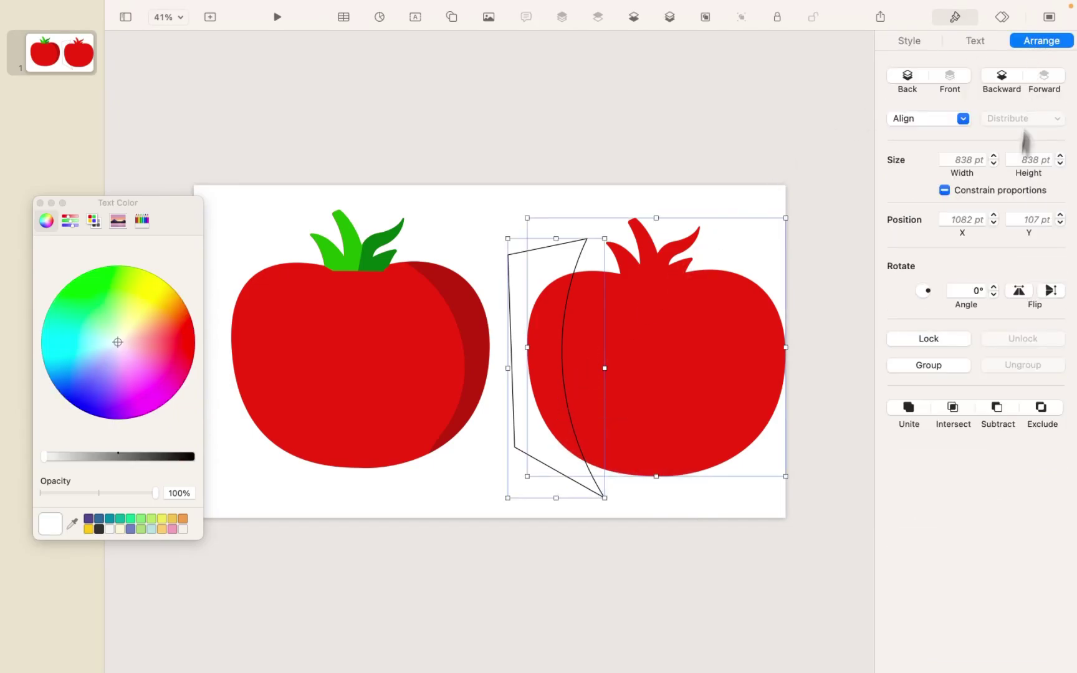
left_click(955, 410)
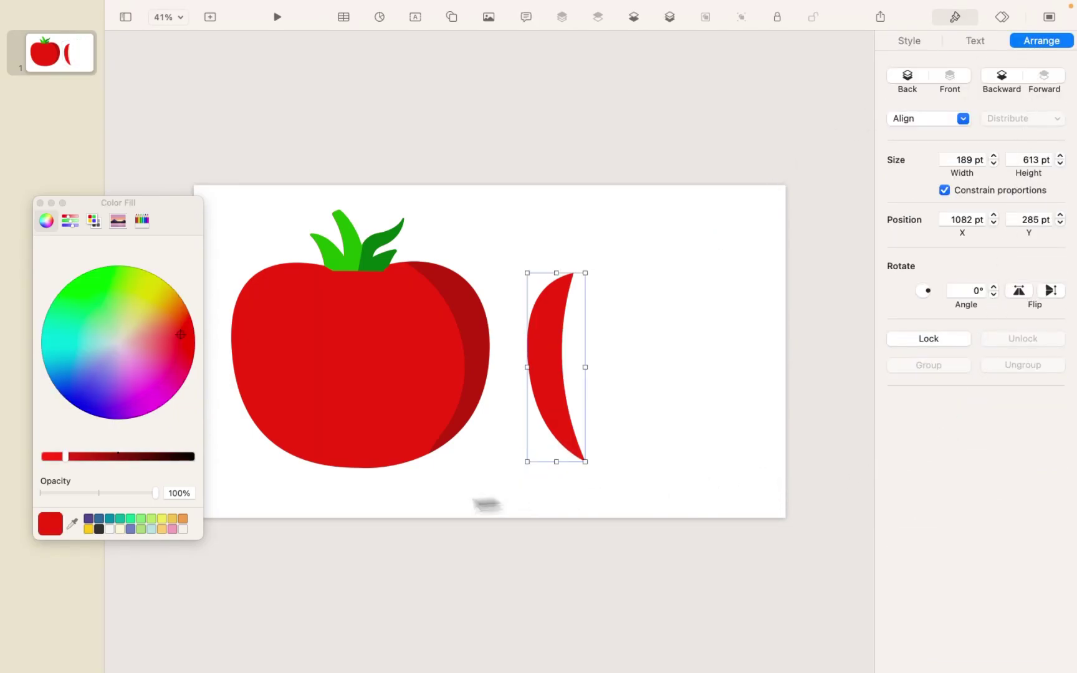
left_click_drag(62, 457, 38, 457)
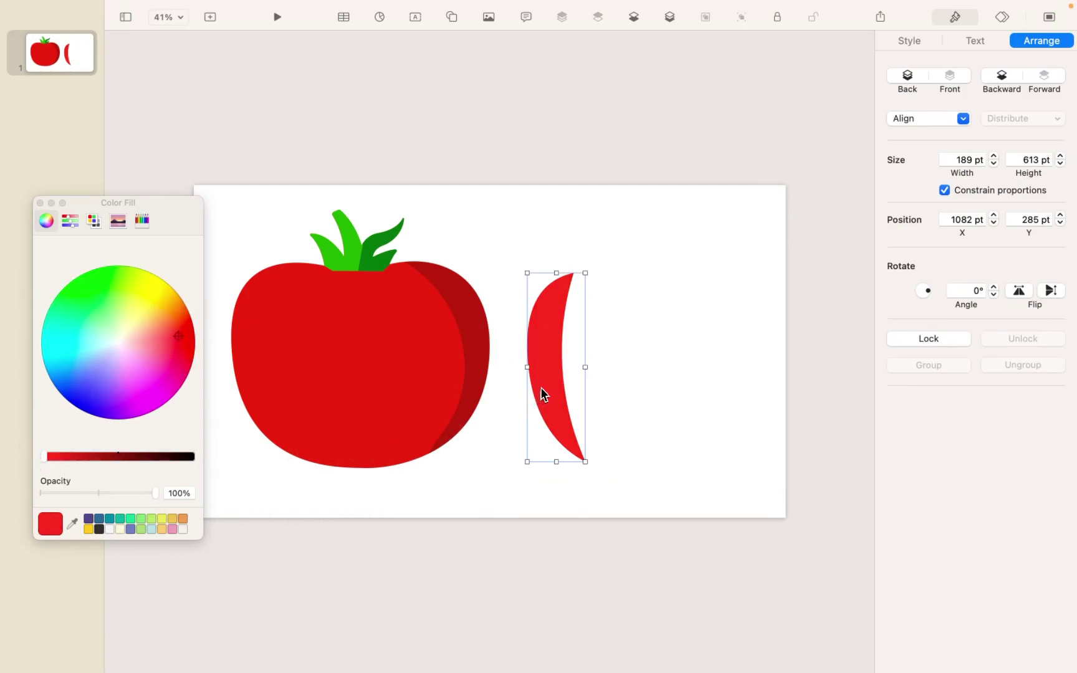
left_click_drag(541, 388, 250, 382)
key("Left")
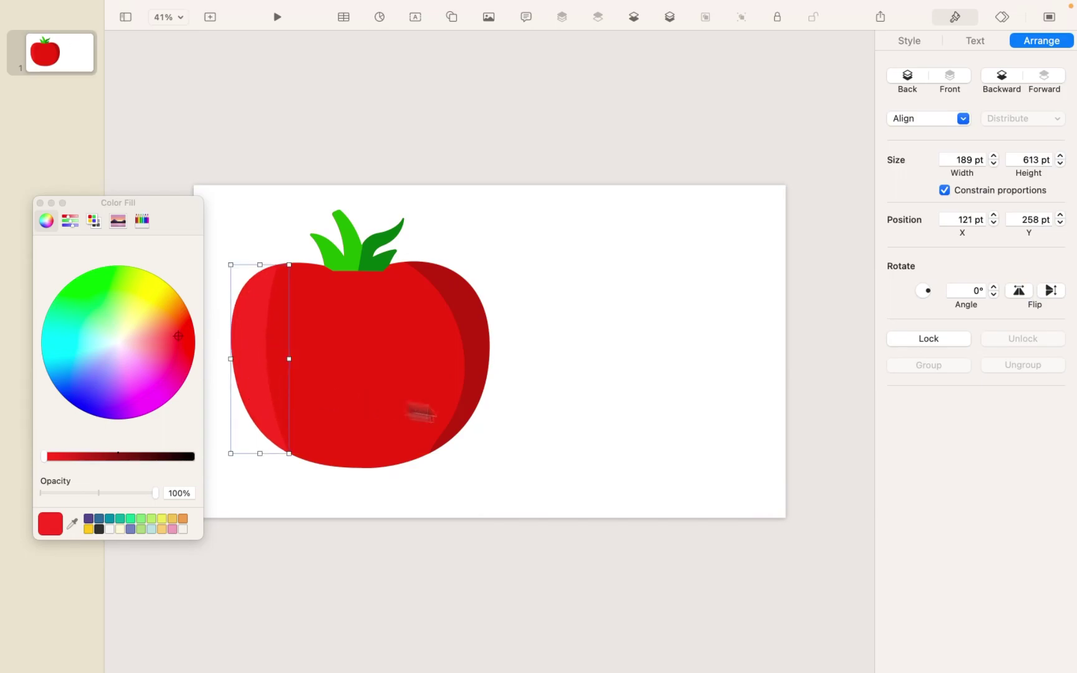
left_click(606, 442)
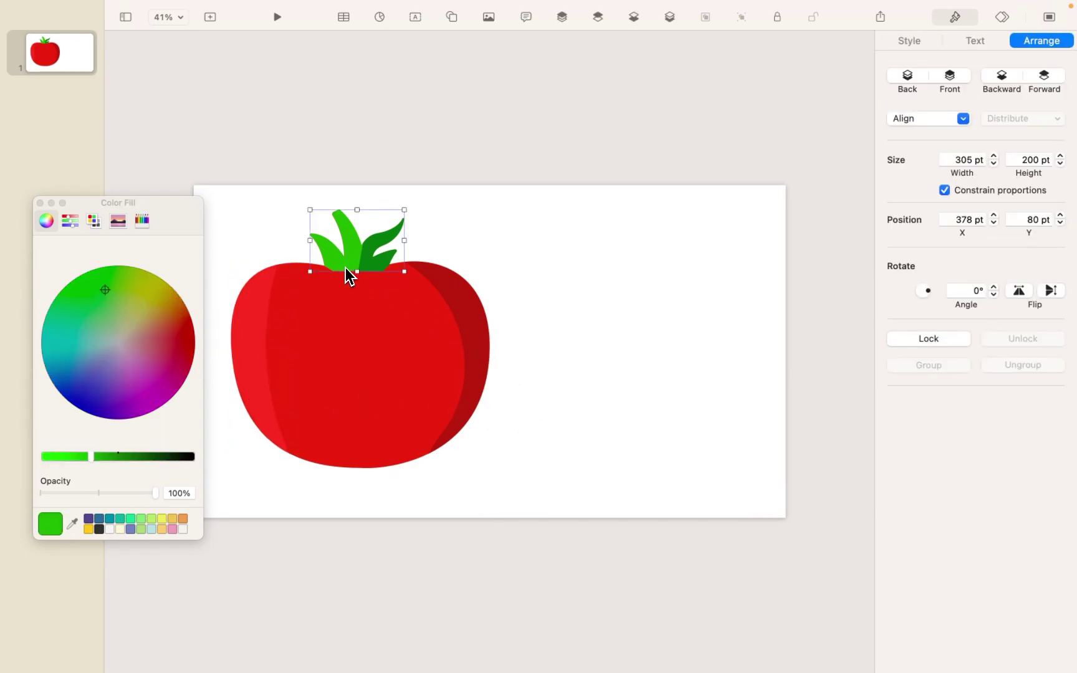
Step: Duplicate the green leaves to the right of the tomato
left_click_drag(345, 268, 641, 332)
left_click(630, 381)
left_click(452, 17)
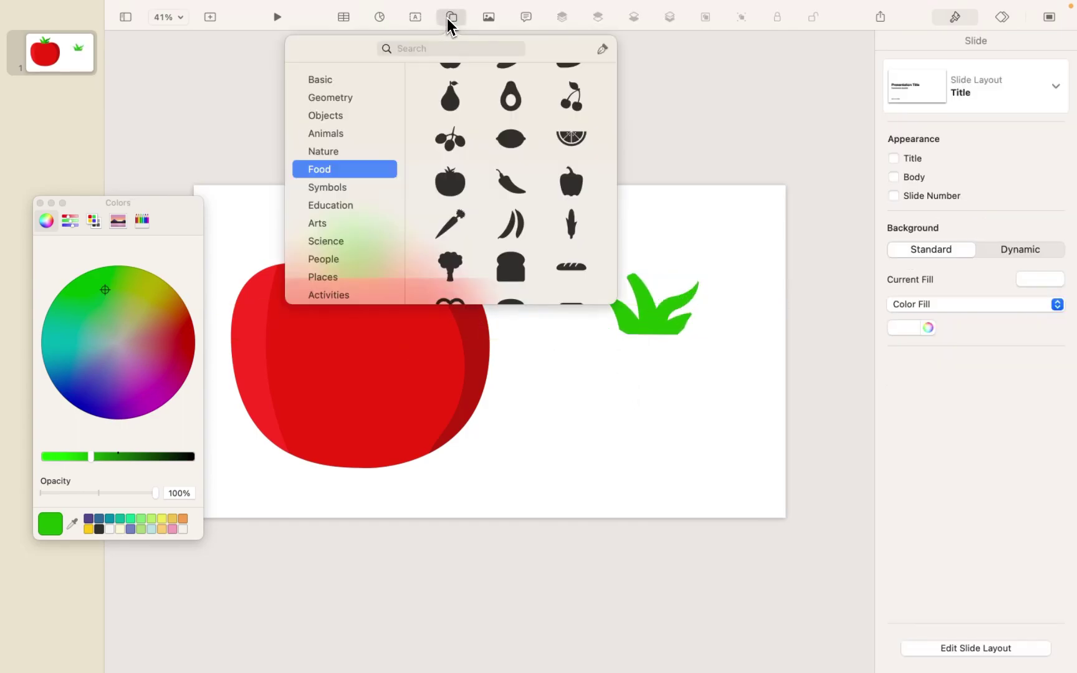
left_click(601, 49)
Step: Draw a closed outline around the copy's left leaf and select it with the leaves
left_click(611, 285)
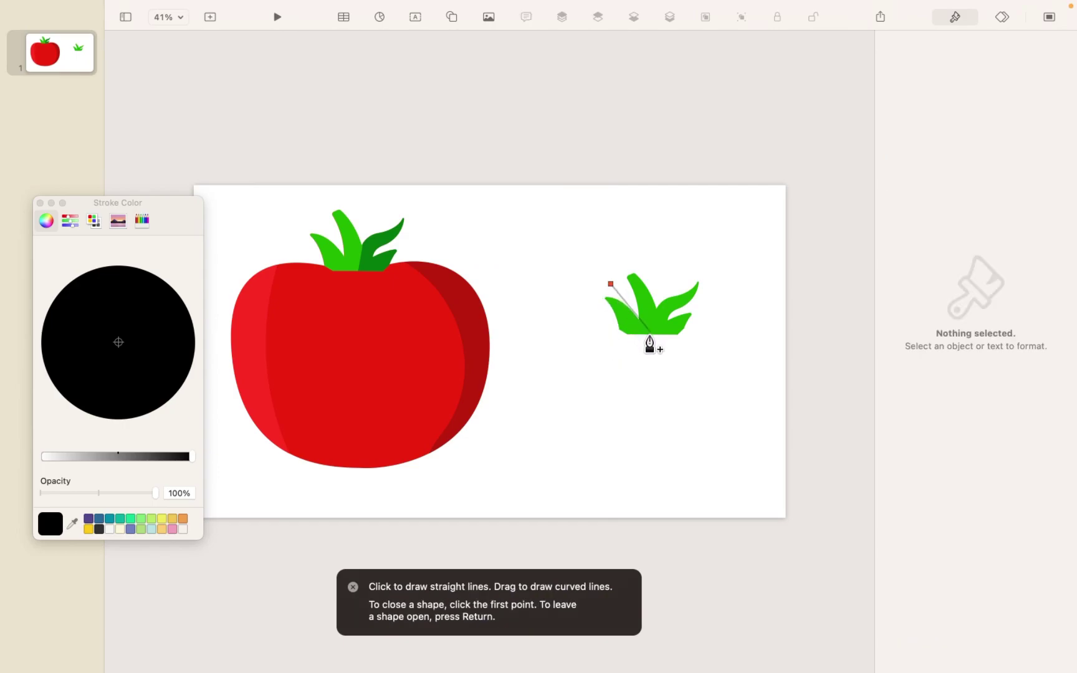
left_click(638, 316)
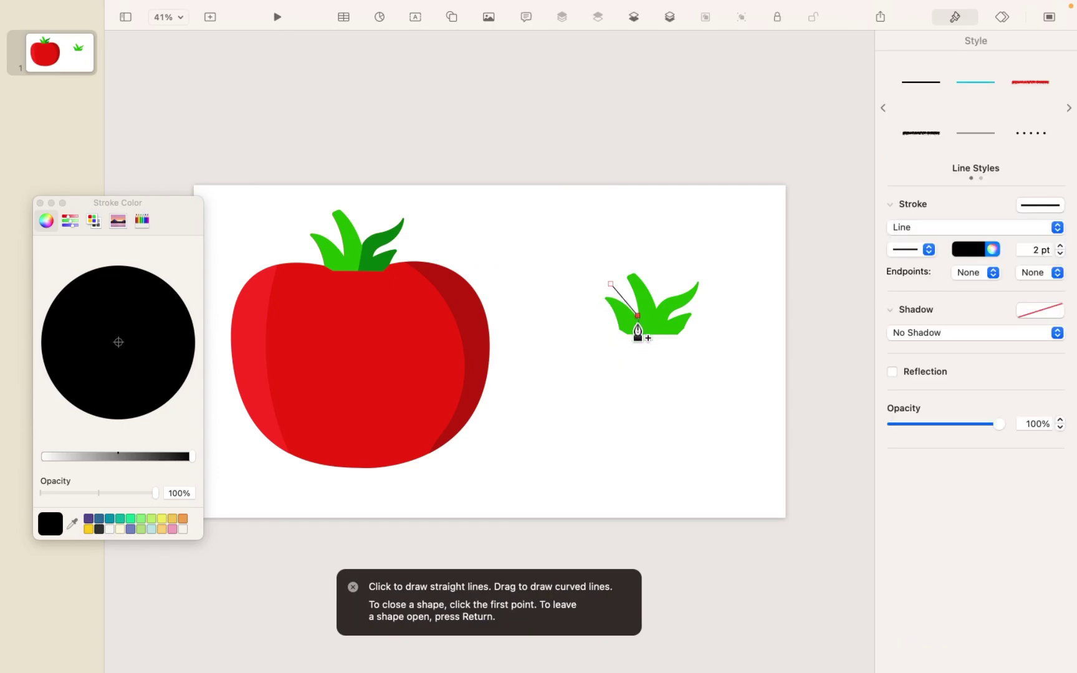
left_click(641, 340)
left_click(604, 342)
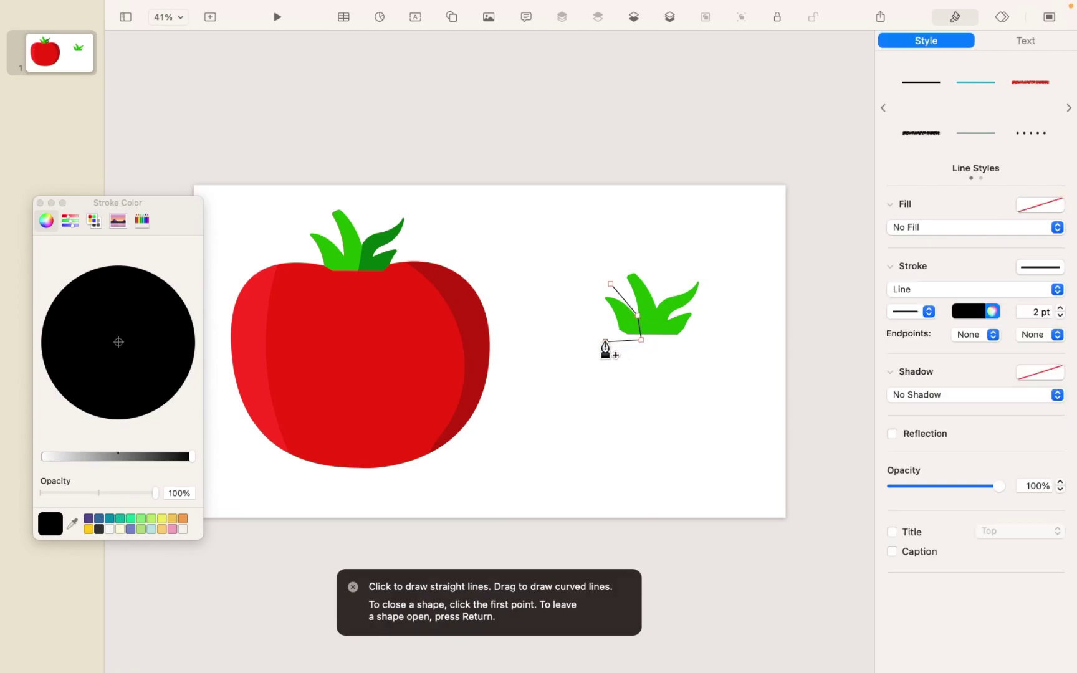
left_click(597, 286)
left_click(611, 284)
left_click(791, 368)
left_click_drag(750, 366, 630, 325)
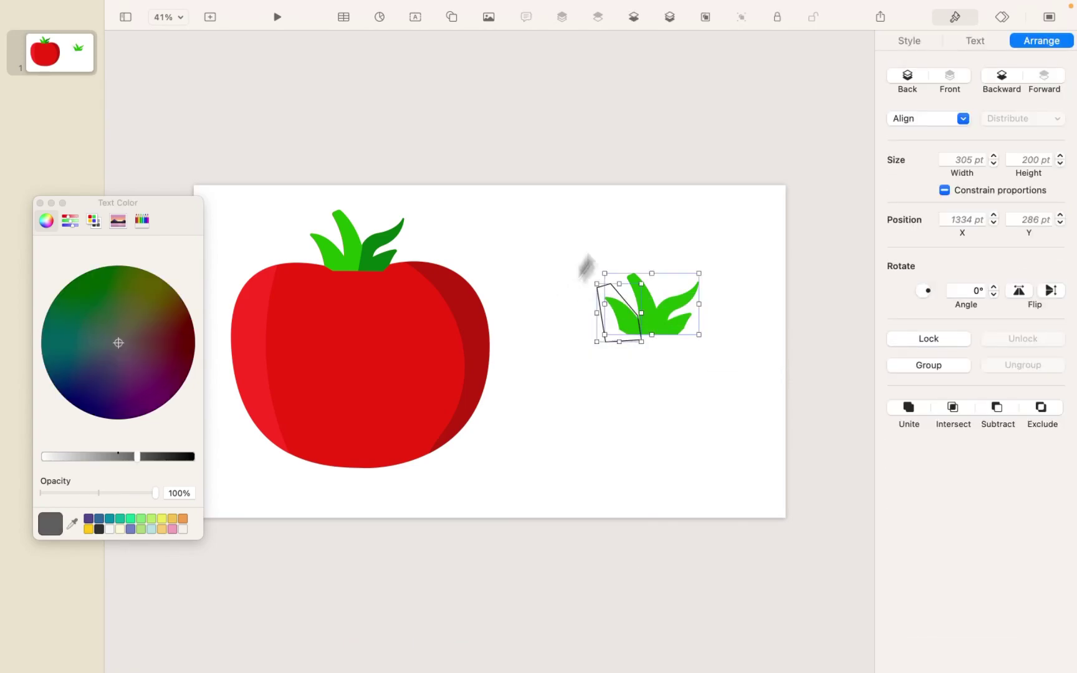
Step: Intersect to isolate the left leaf, lighten its green, and lay it over the tomato's left leaf
left_click(969, 413)
left_click(753, 409)
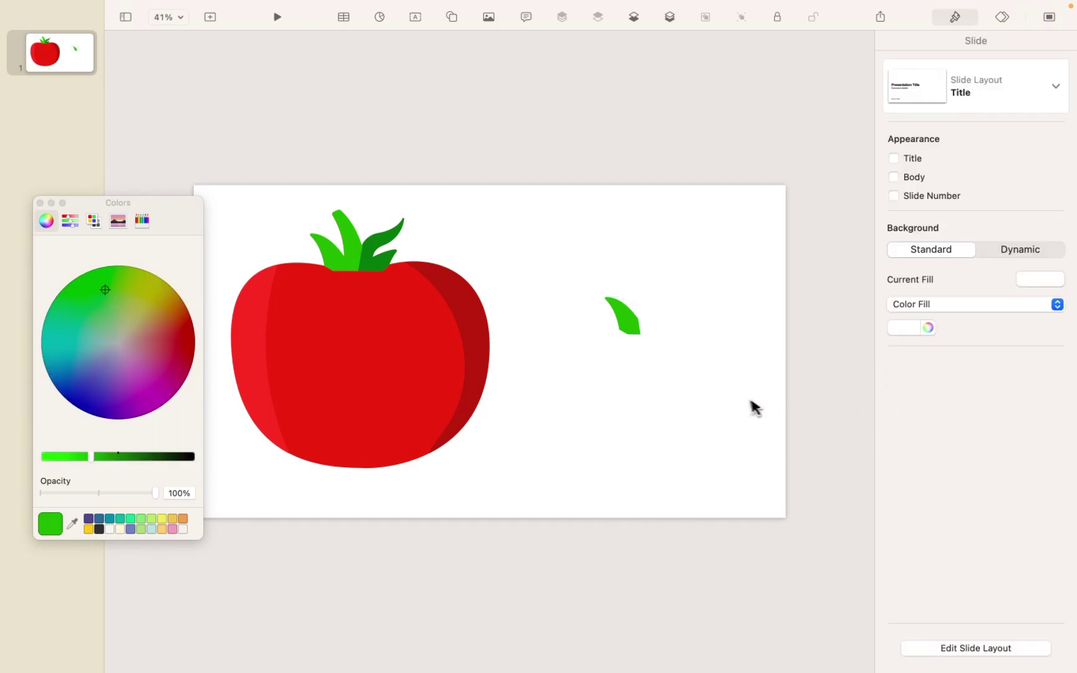
left_click(633, 321)
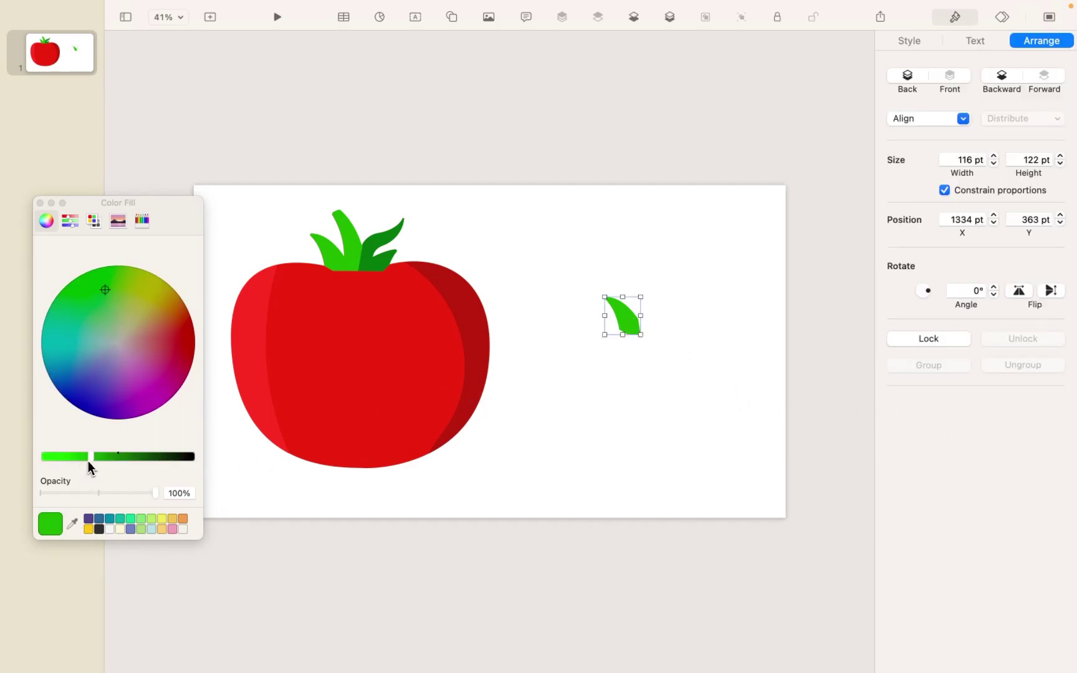
left_click_drag(90, 457, 60, 464)
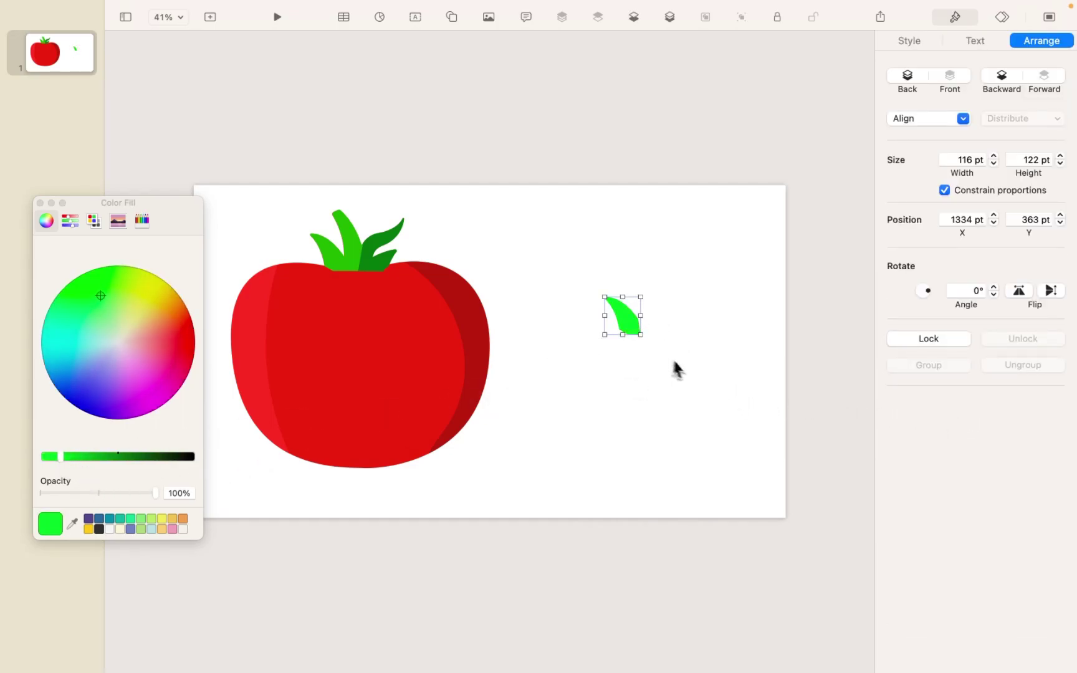
left_click_drag(633, 337, 339, 269)
left_click(607, 393)
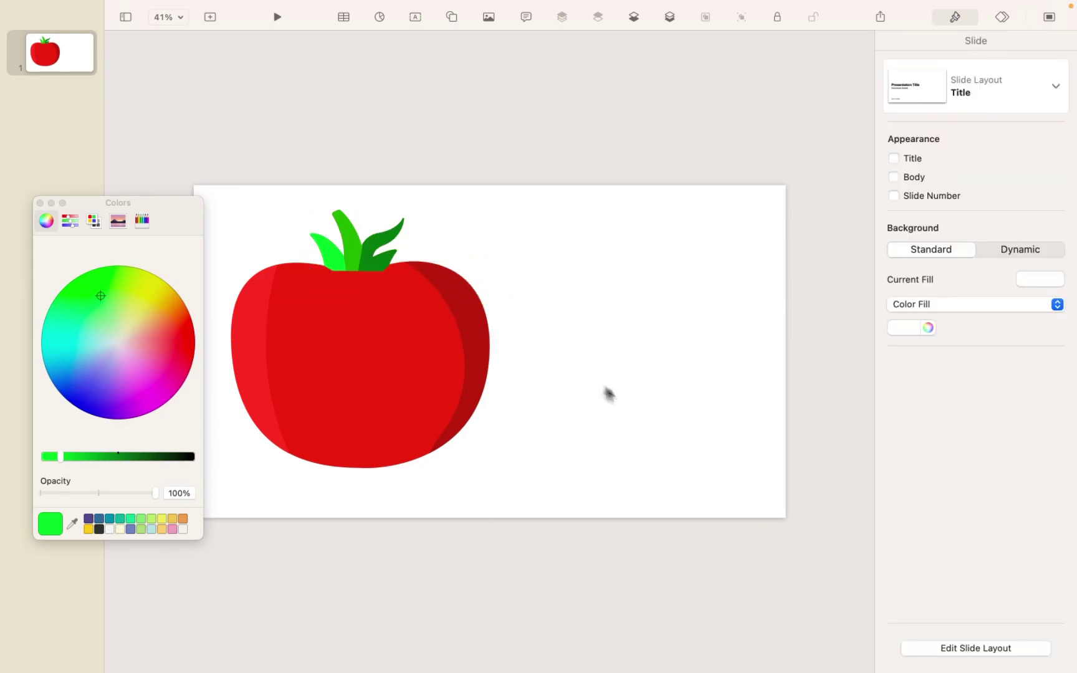
key("super+a")
Step: Drag the selected tomato to the slide's centre guide, nudging it slightly down
left_click_drag(423, 385, 545, 398)
left_click(727, 399)
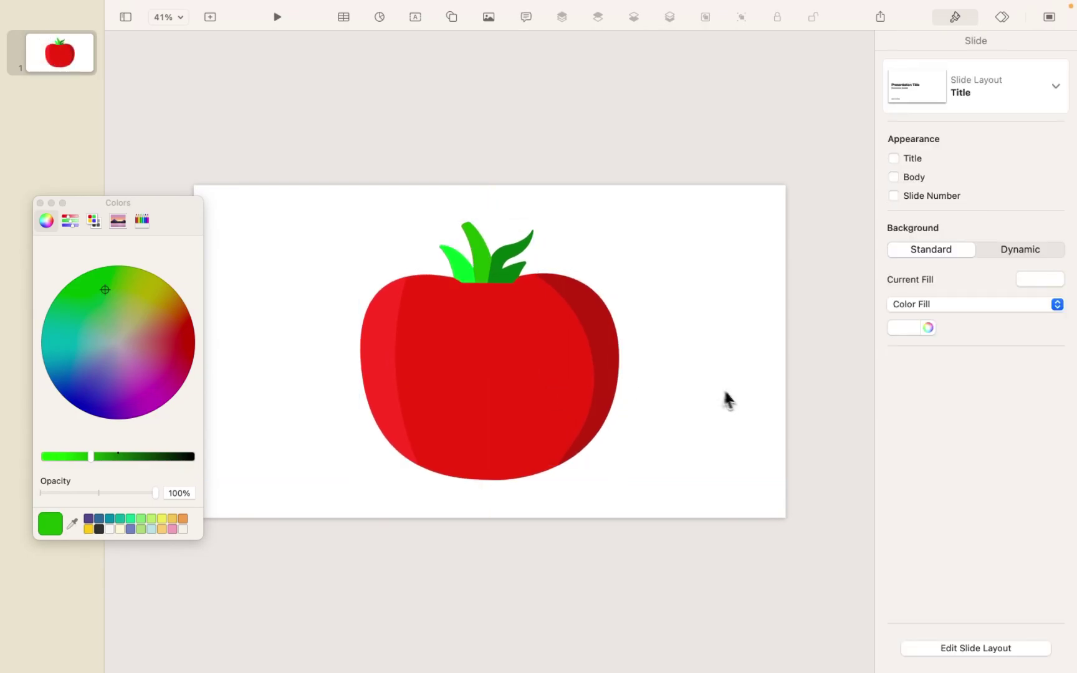